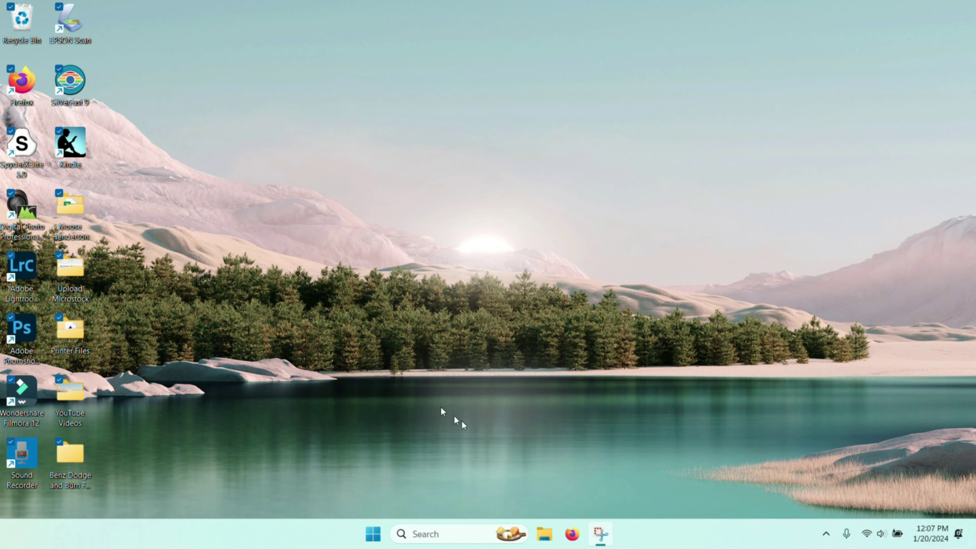
Step: Search Google in Firefox for 'red river paper greeting card template'
click(575, 539)
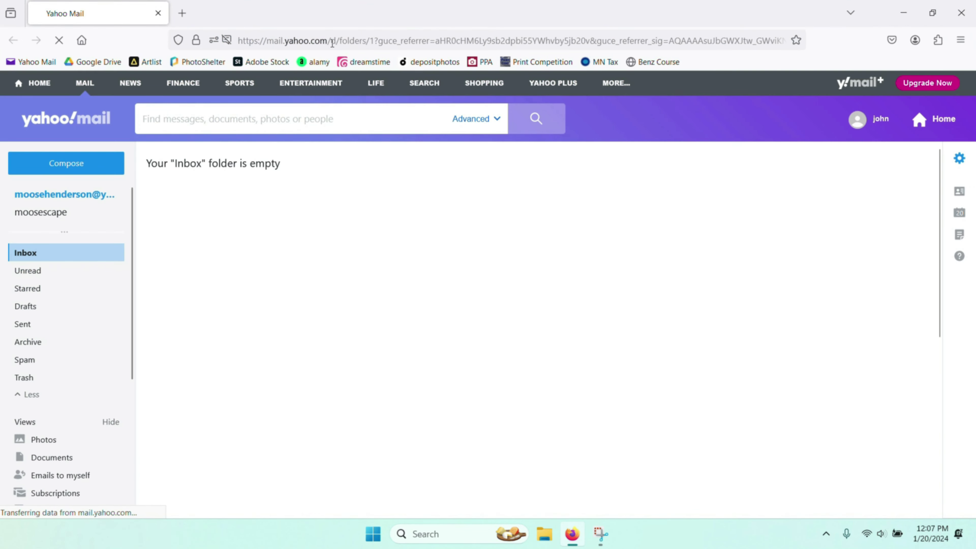
click(338, 38)
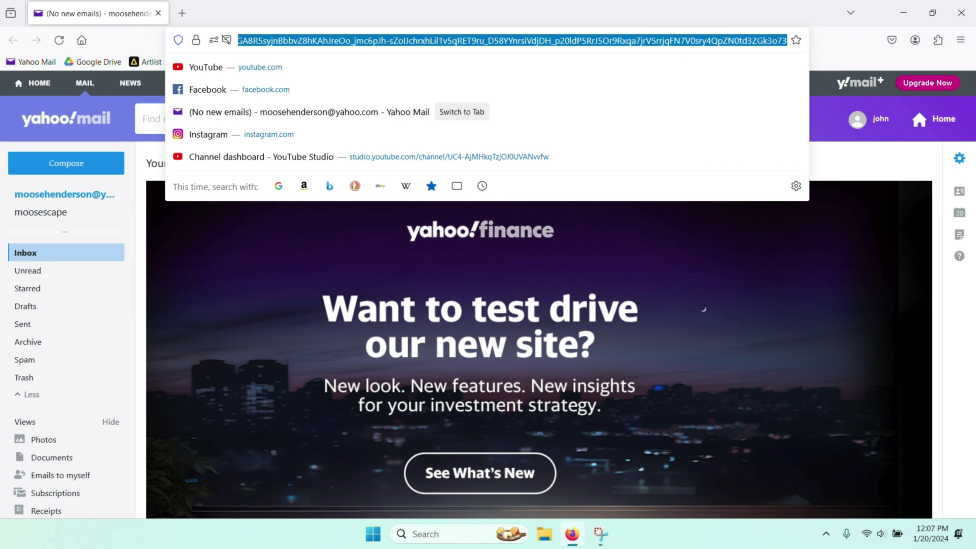
key(BackSpace)
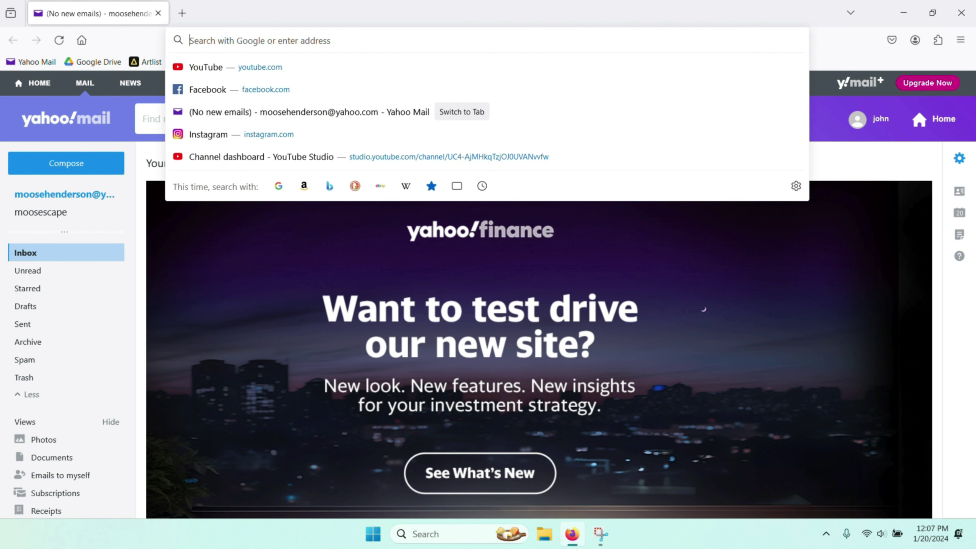
text(red river)
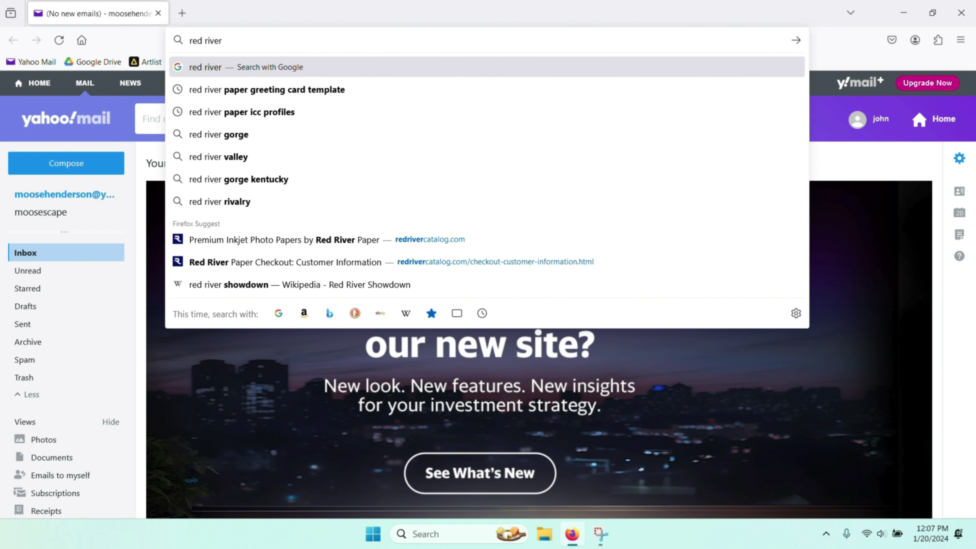
text( paper g)
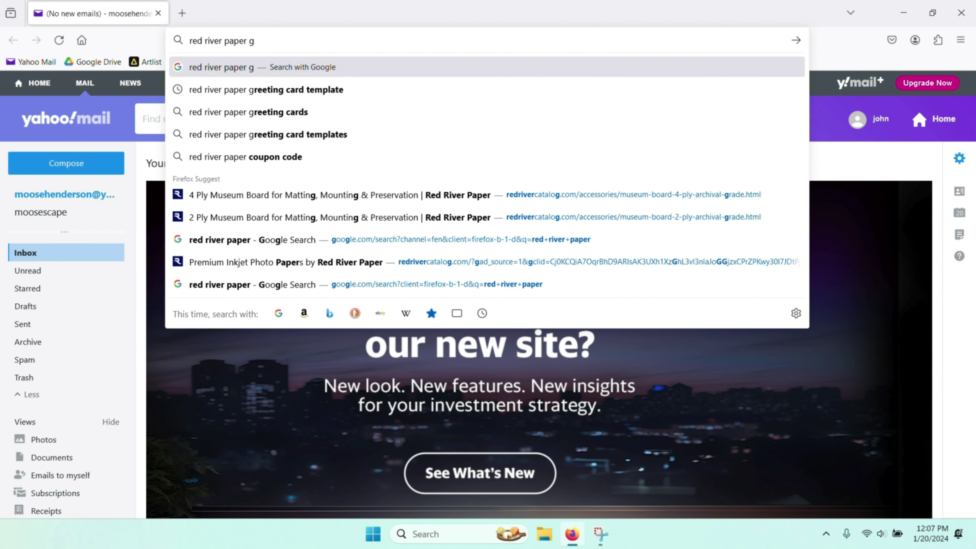
text(reeting car)
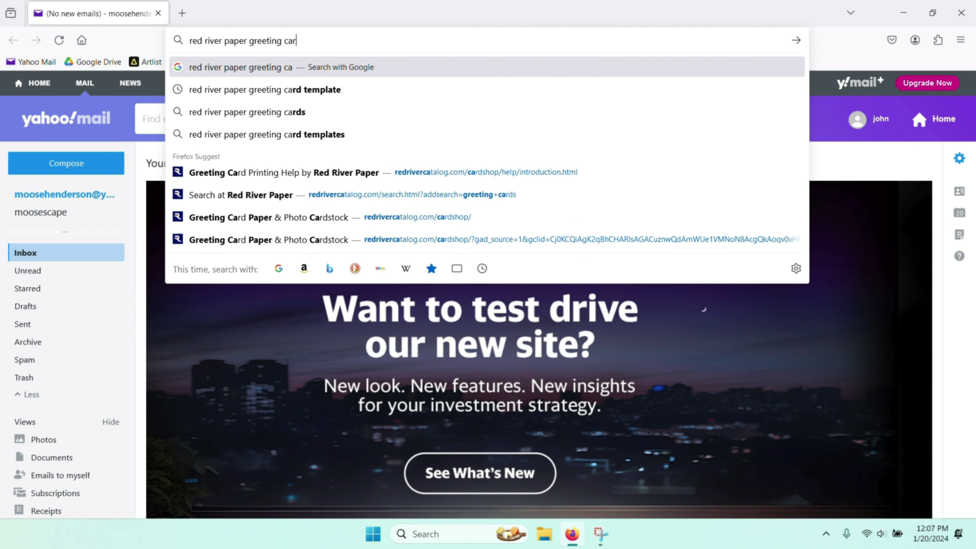
text(d templ)
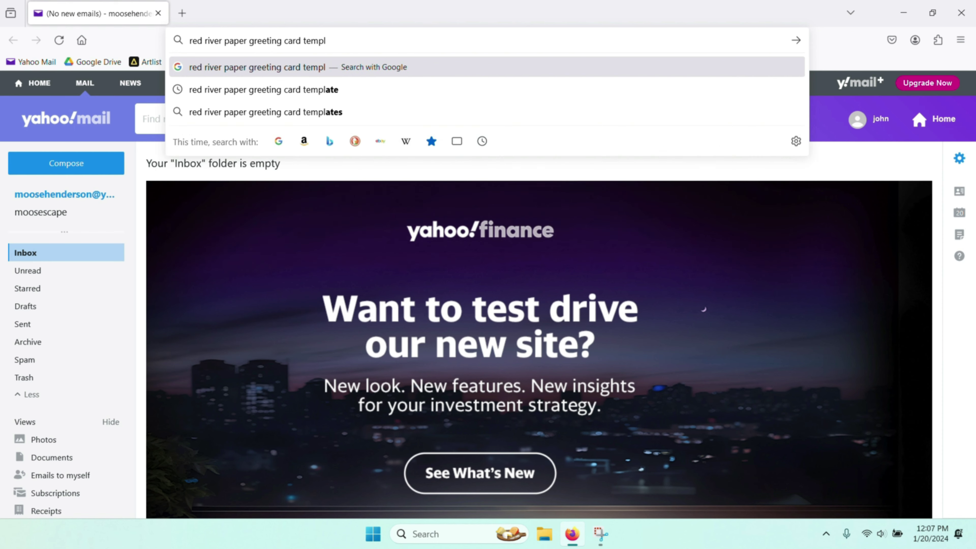
text(ate)
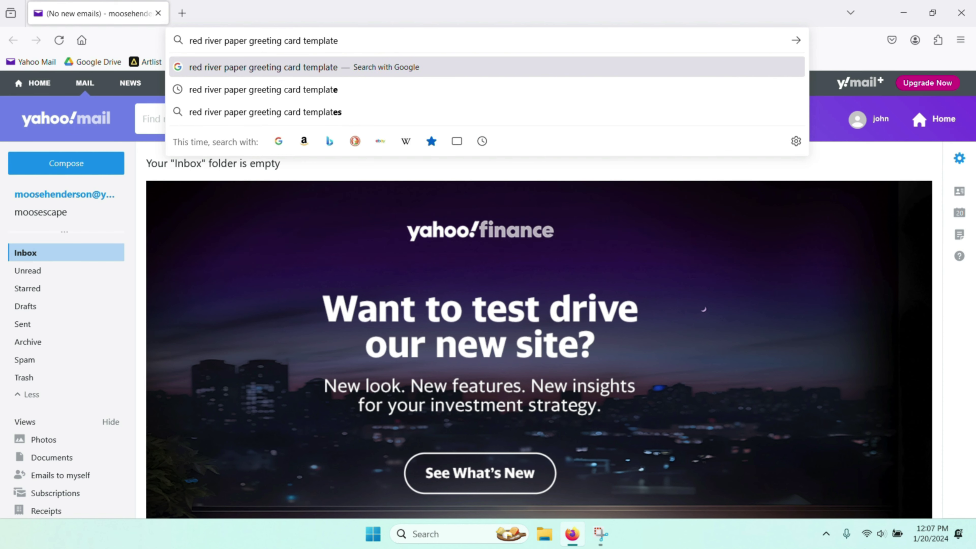
key(Return)
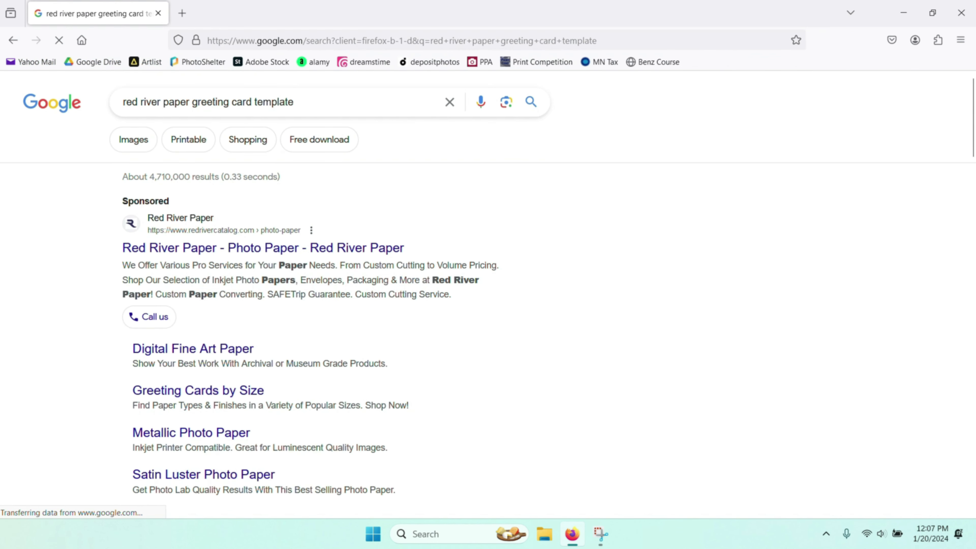
Step: Glance at the card setup tutorials, then download Red River's all-Photoshop card templates zip
scroll(259, 250, down, 6)
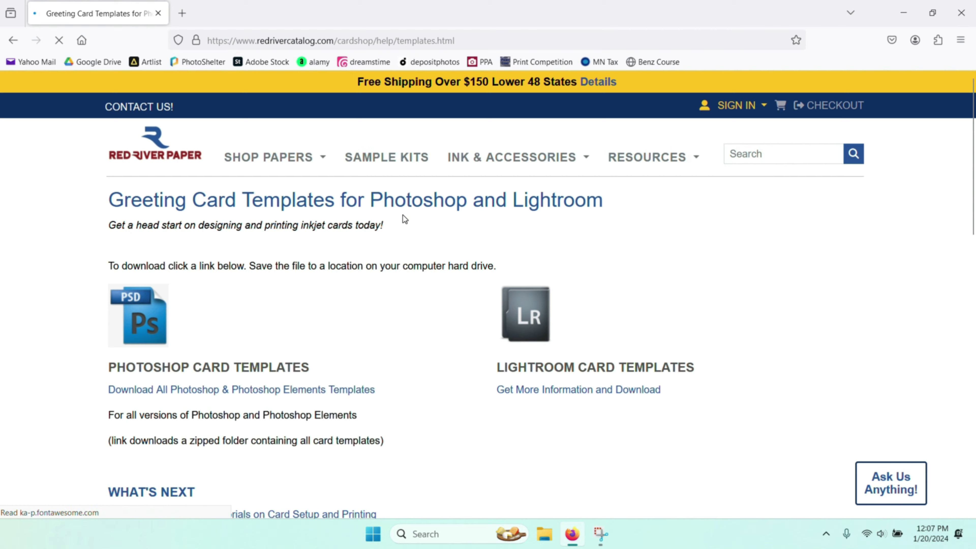
scroll(404, 214, down, 3)
scroll(403, 219, down, 3)
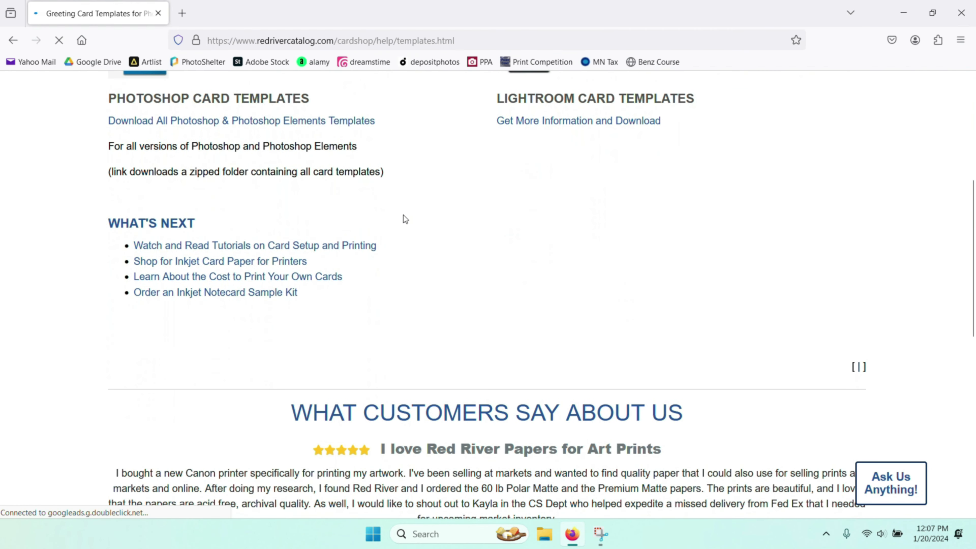
click(353, 246)
scroll(354, 252, down, 3)
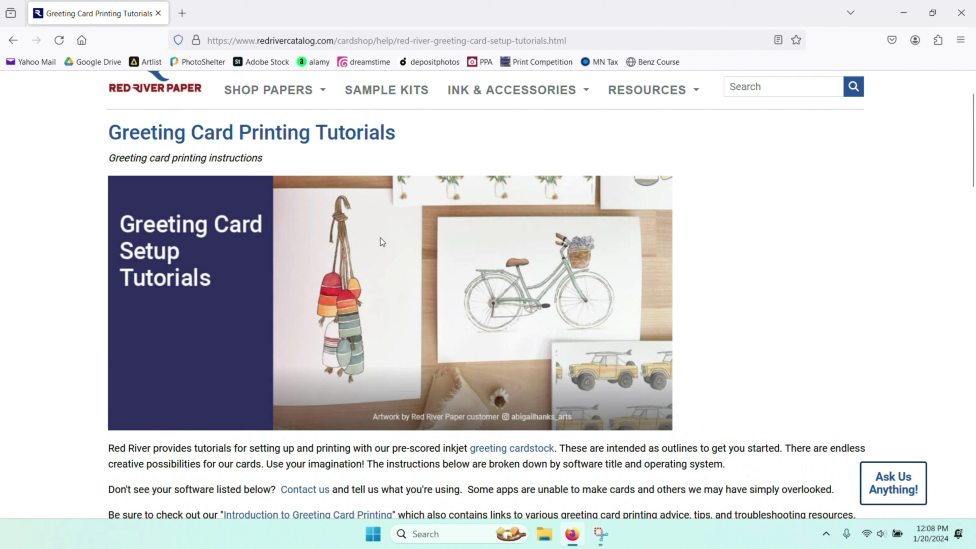
click(13, 40)
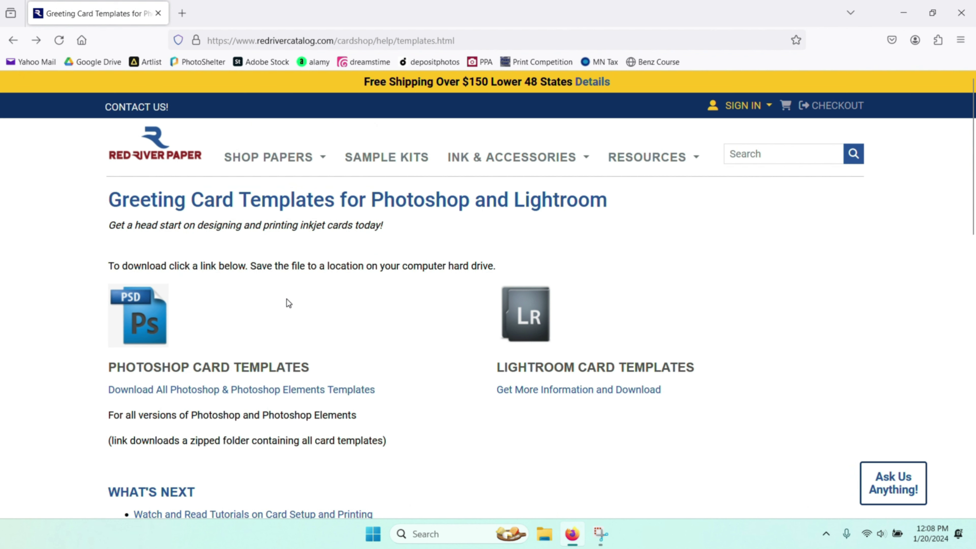
scroll(288, 302, down, 3)
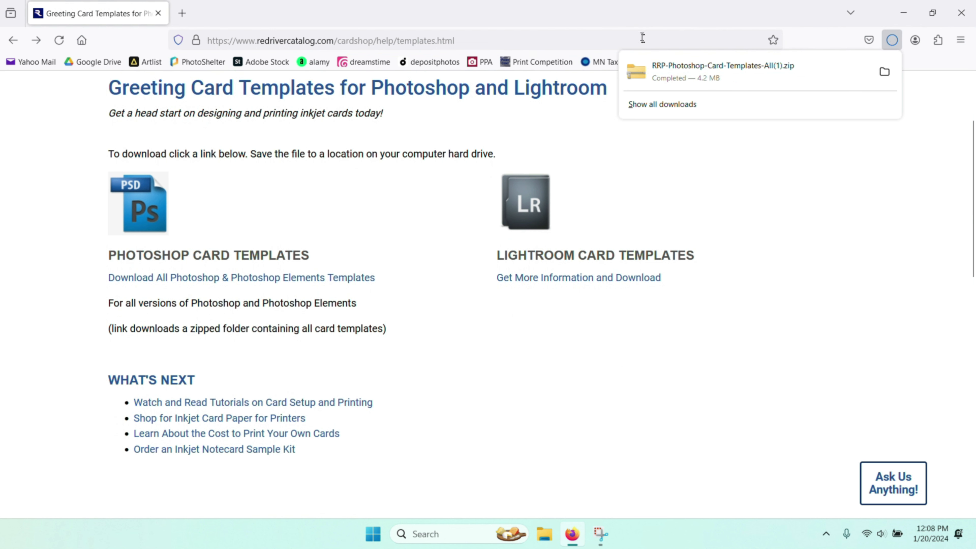
click(688, 64)
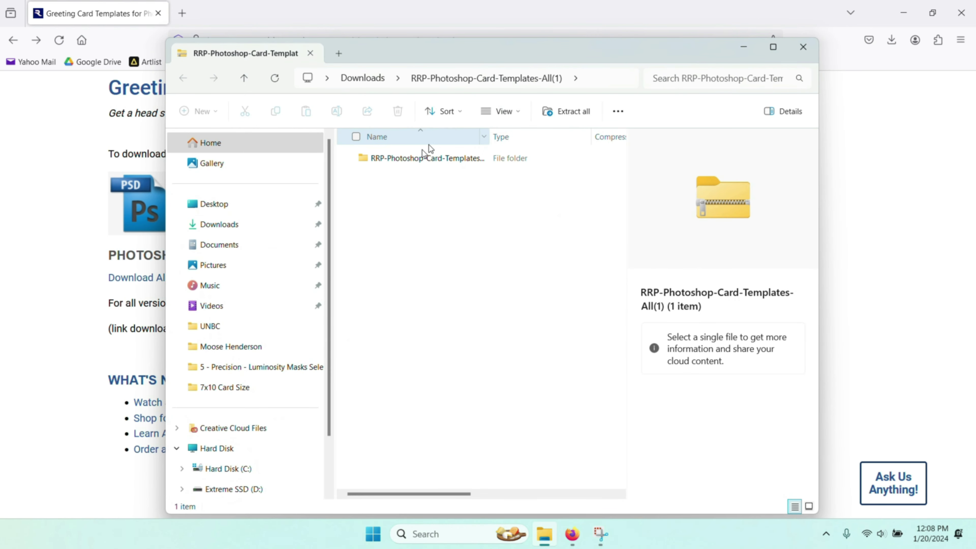
Step: Extract the templates zip and open 7x10-horizontal-image from the 7x10 Card Size folder
click(566, 113)
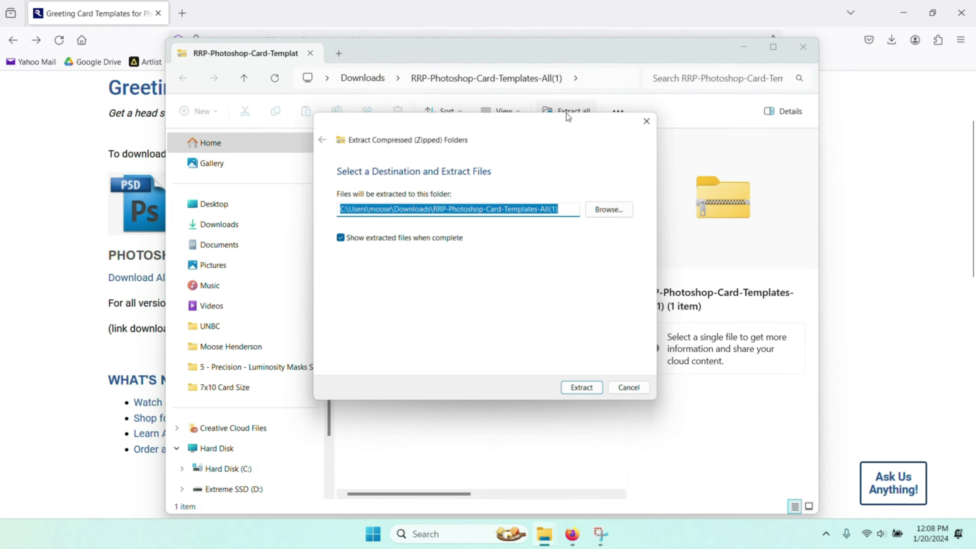
click(588, 395)
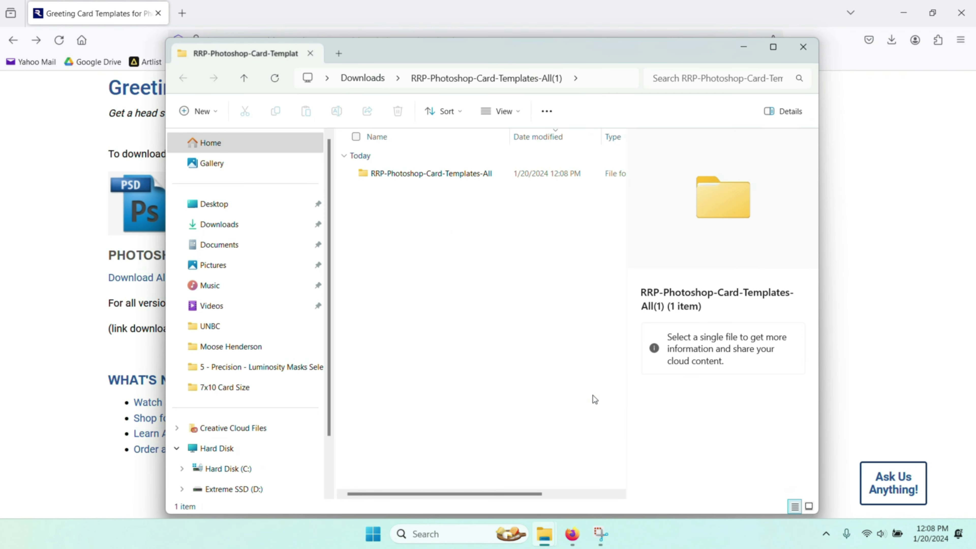
double_click(409, 174)
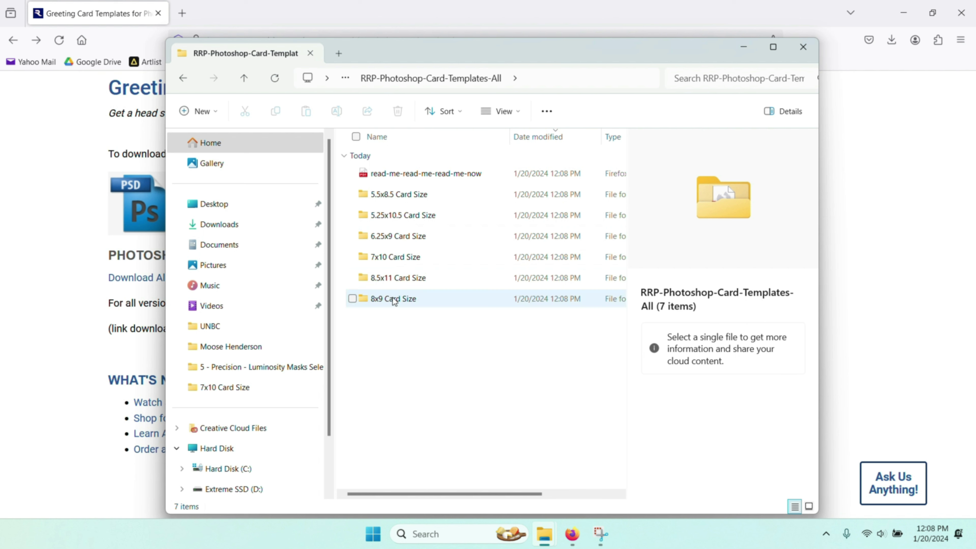
double_click(396, 257)
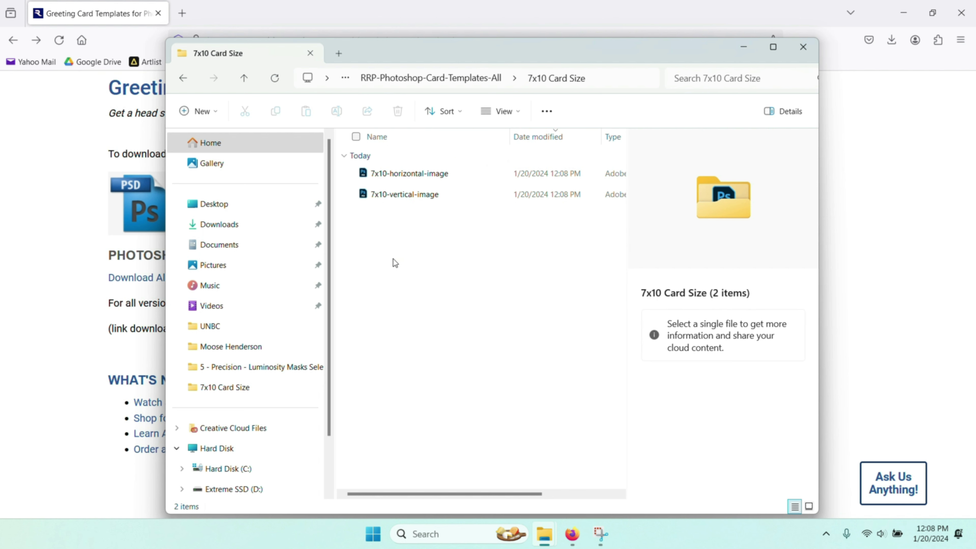
click(408, 176)
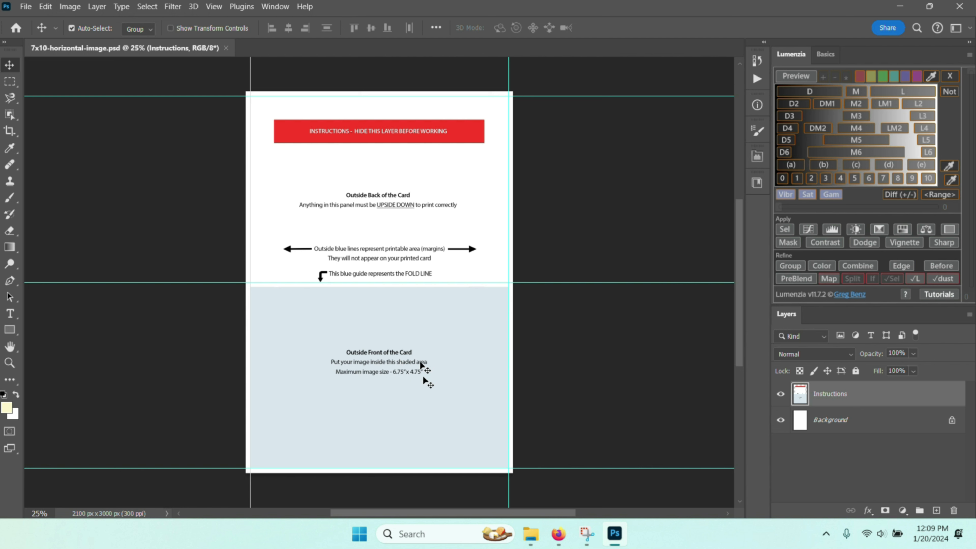
Step: Open the moose photo Mammals-32330-Edit from the Desktop as a second document
click(24, 7)
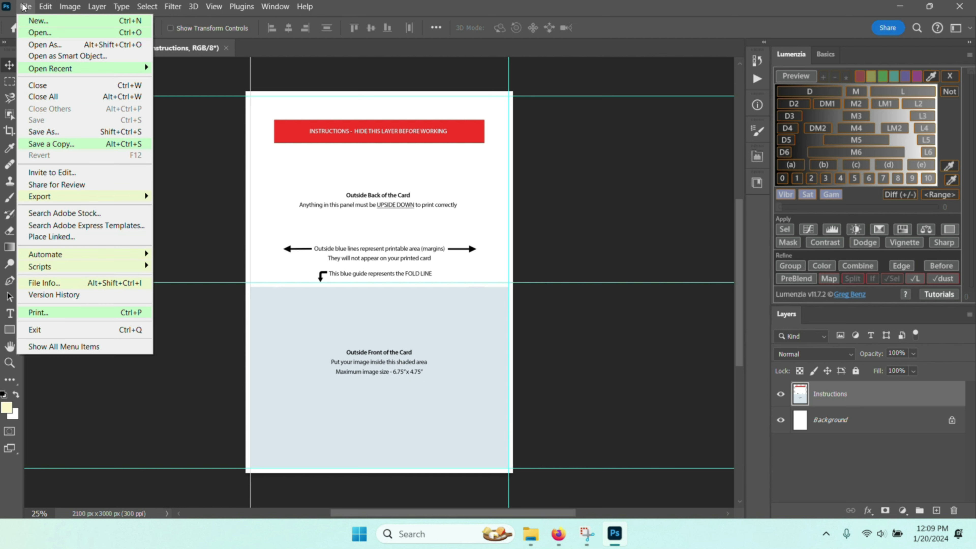
click(35, 32)
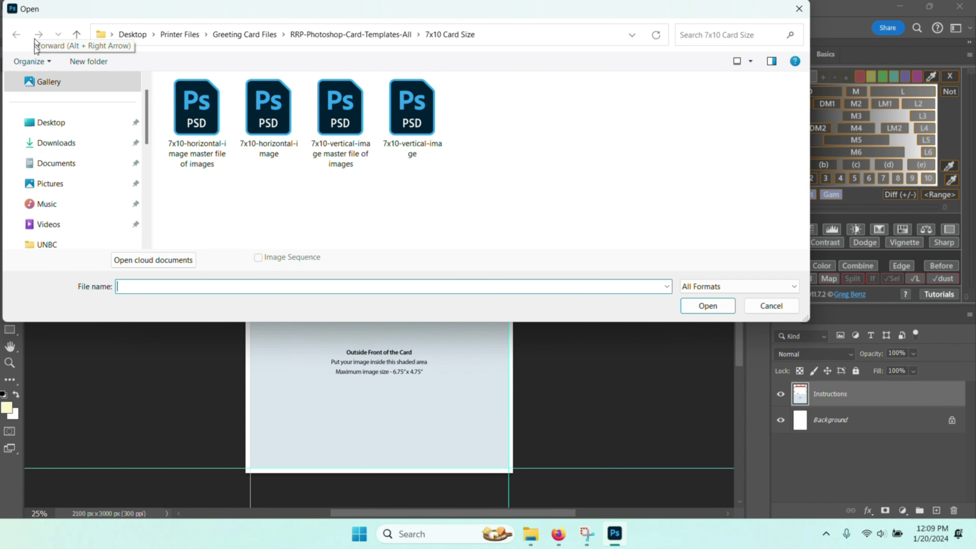
click(42, 121)
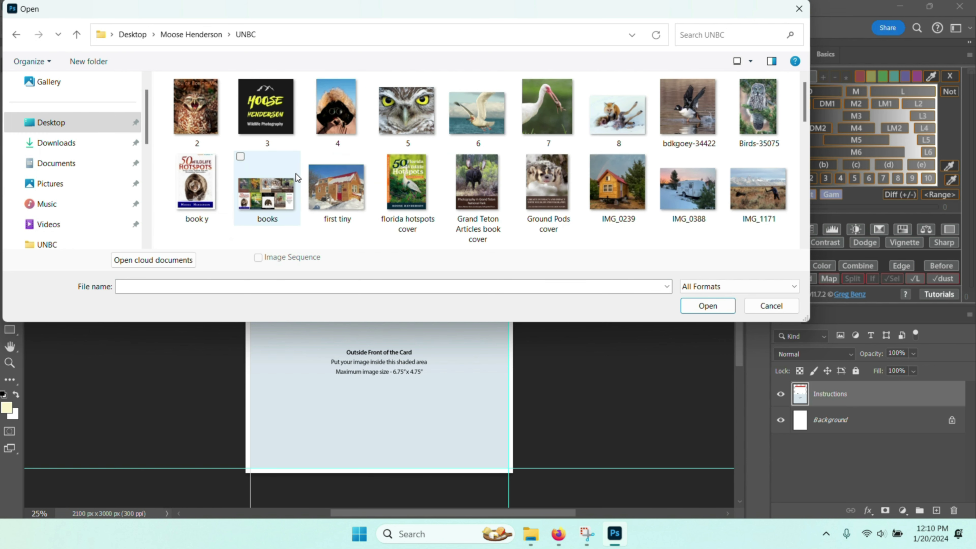
scroll(296, 175, down, 4)
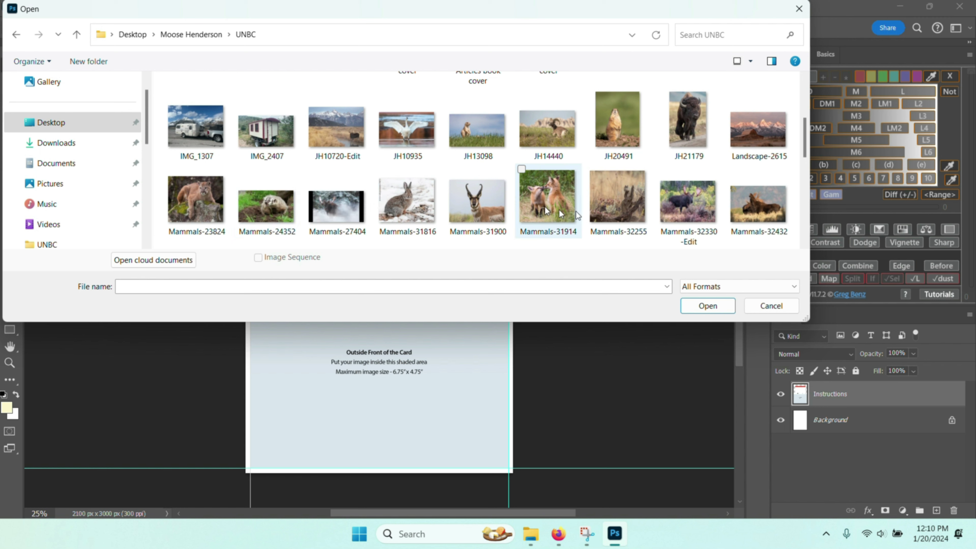
double_click(690, 211)
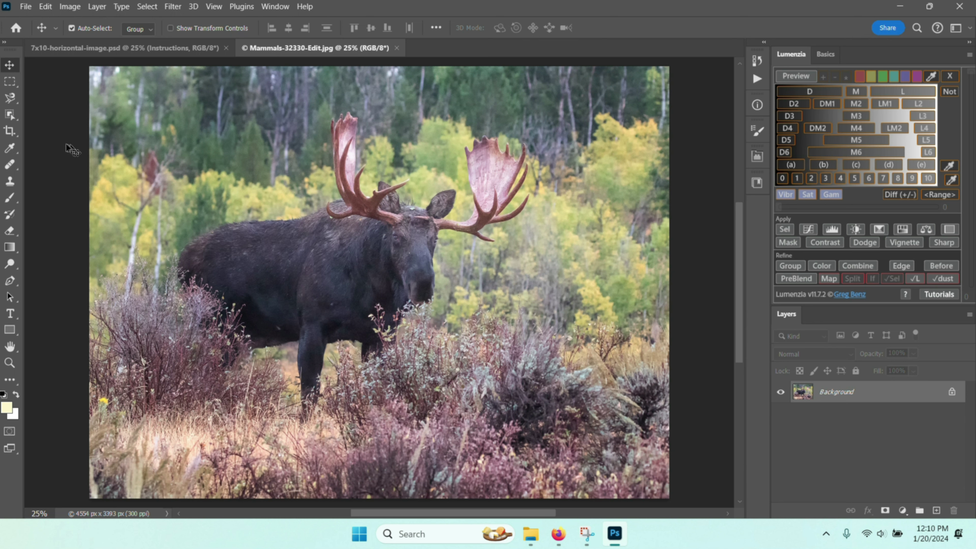
click(10, 131)
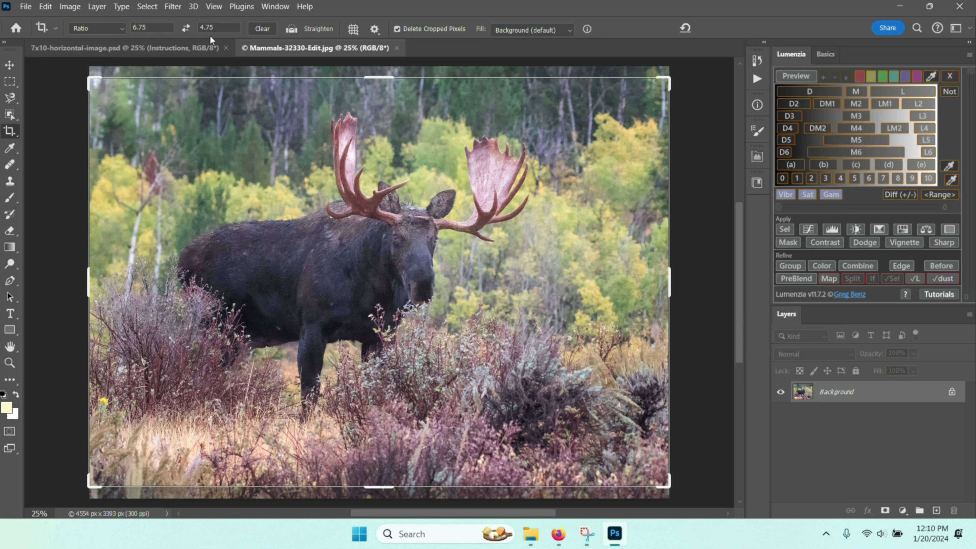
Step: Crop the moose photo at a 6.75 x 4.75 ratio, framing the moose (4108 x 2891 px)
click(316, 260)
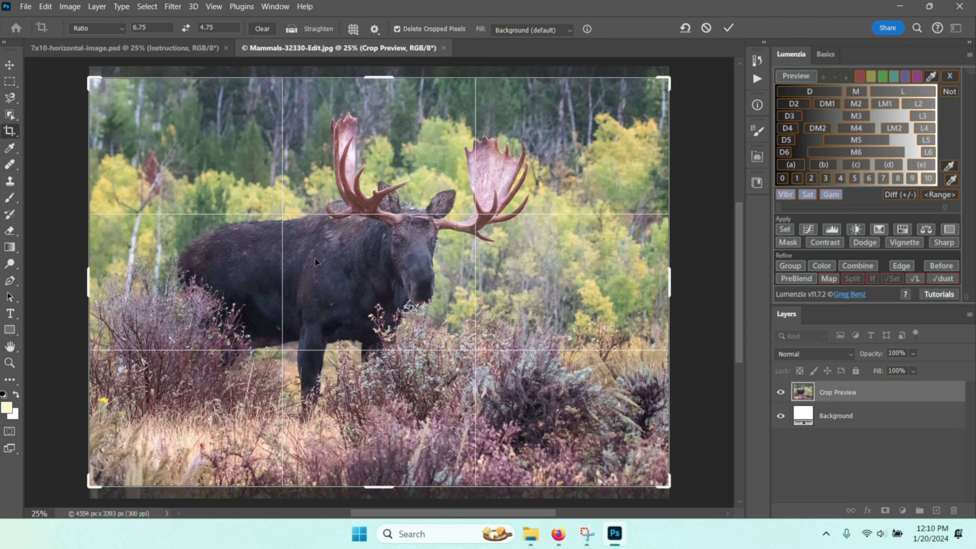
drag(315, 258, 317, 258)
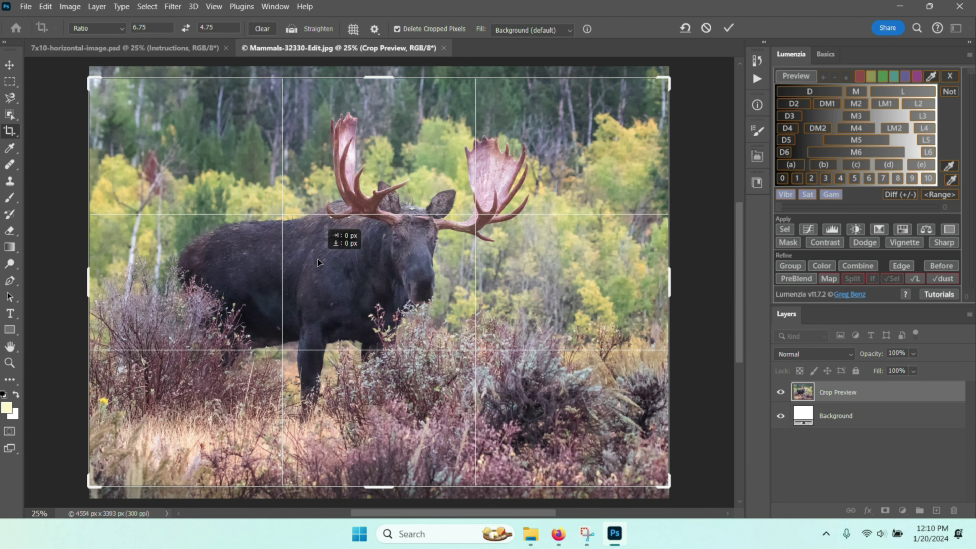
drag(668, 485, 648, 478)
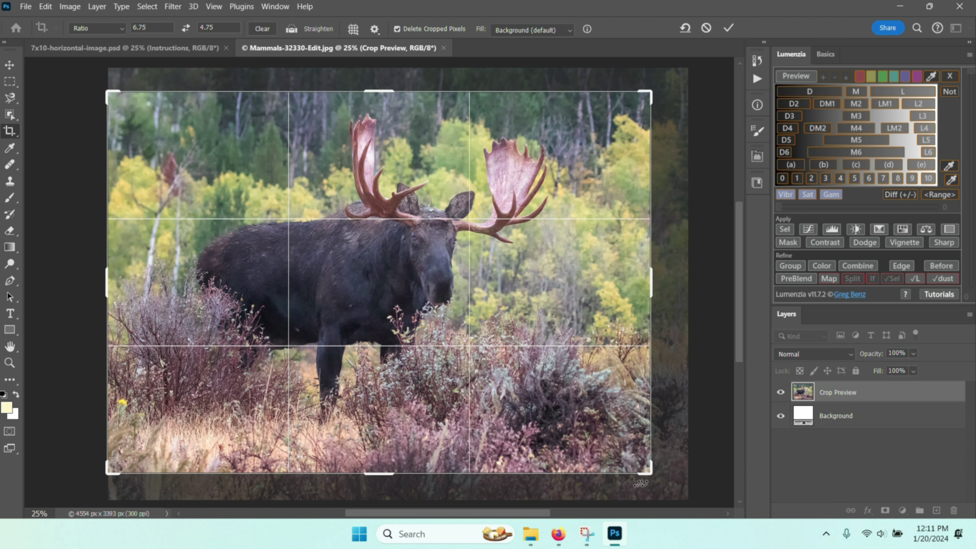
mouse_move(652, 475)
mouse_down()
mouse_move(657, 481)
mouse_move(641, 464)
mouse_up()
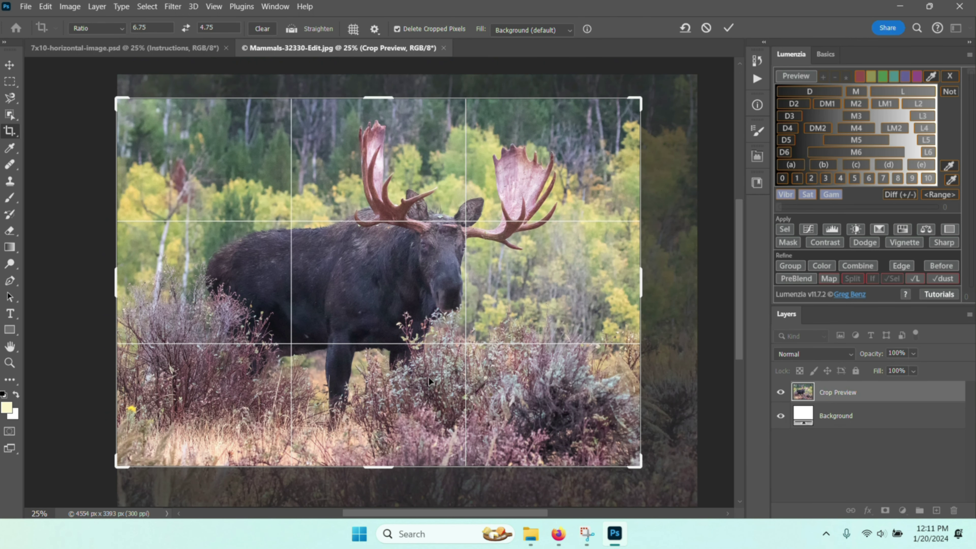
mouse_move(428, 377)
mouse_down()
mouse_move(443, 380)
mouse_move(413, 375)
mouse_up()
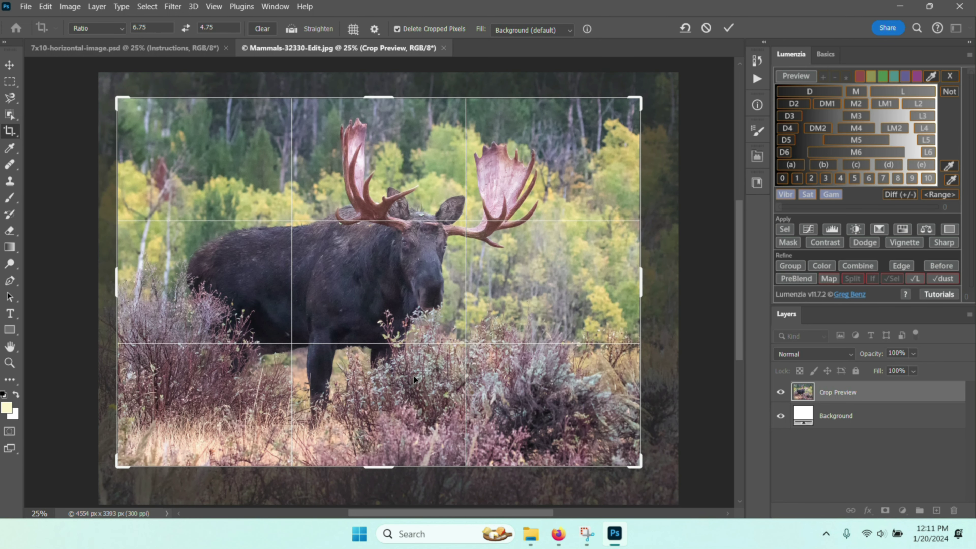
key(Return)
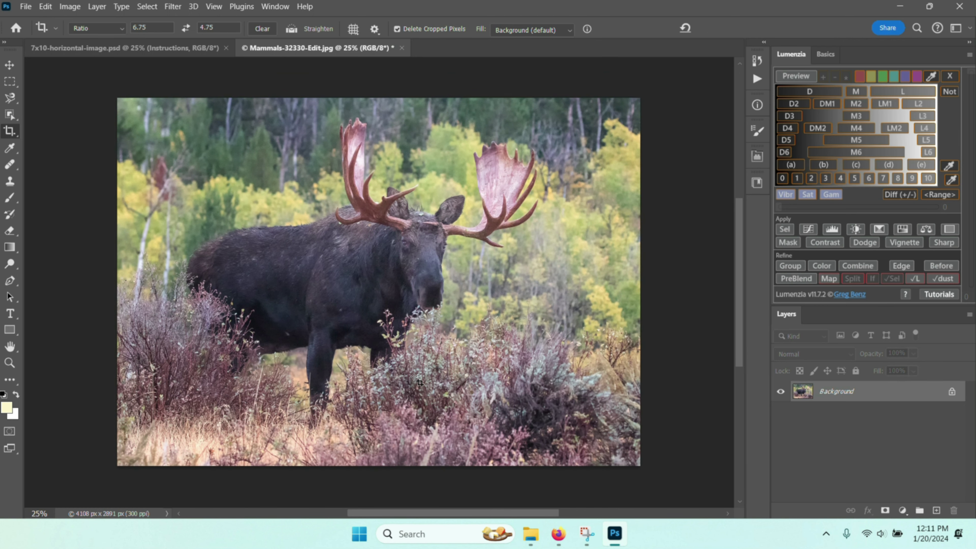
Step: Resize the cropped photo to 6.75 x 4.75 inches at 300 ppi (2025 x 1425 px)
click(68, 7)
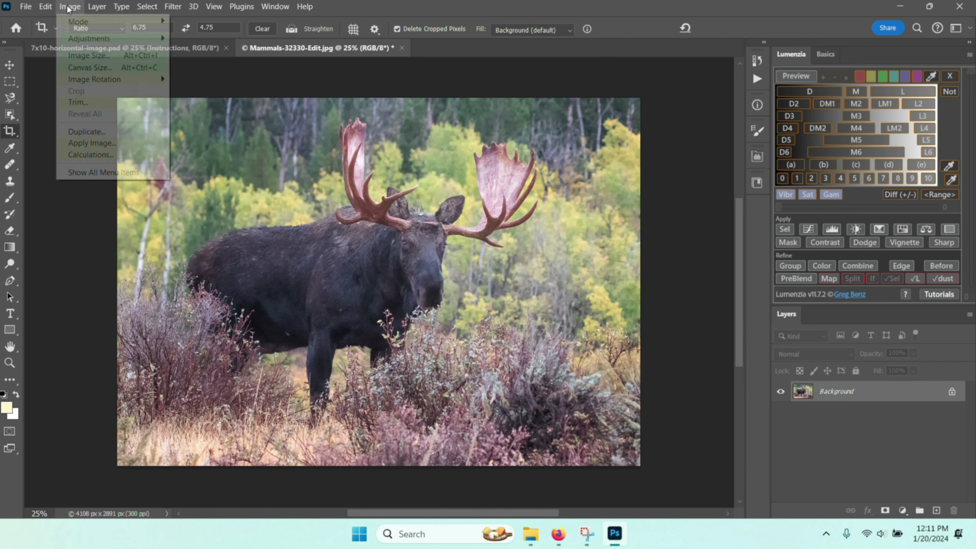
click(68, 56)
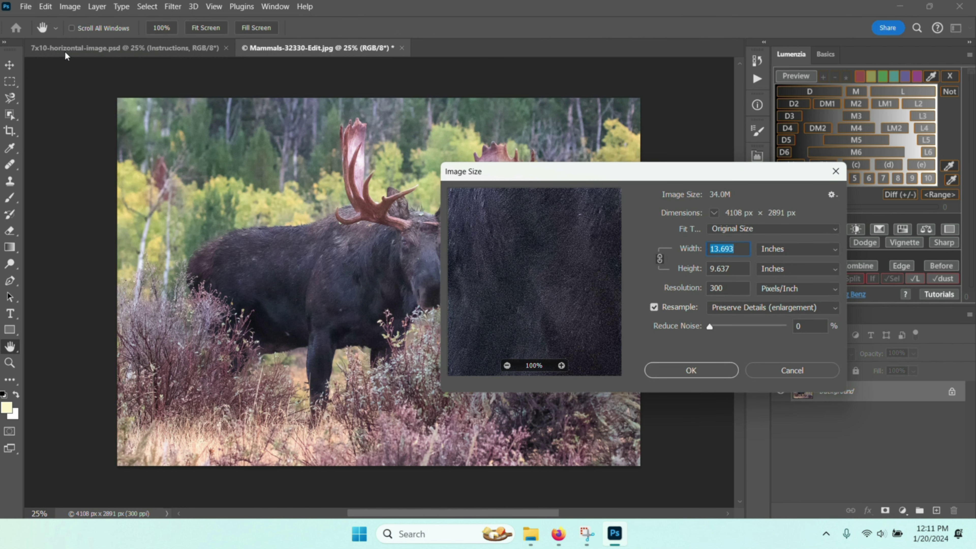
text(6.75)
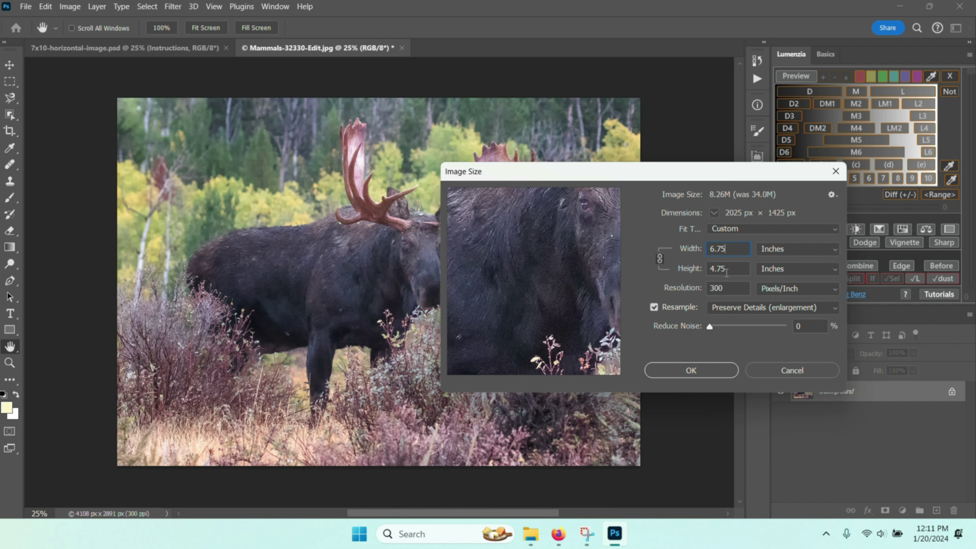
click(696, 371)
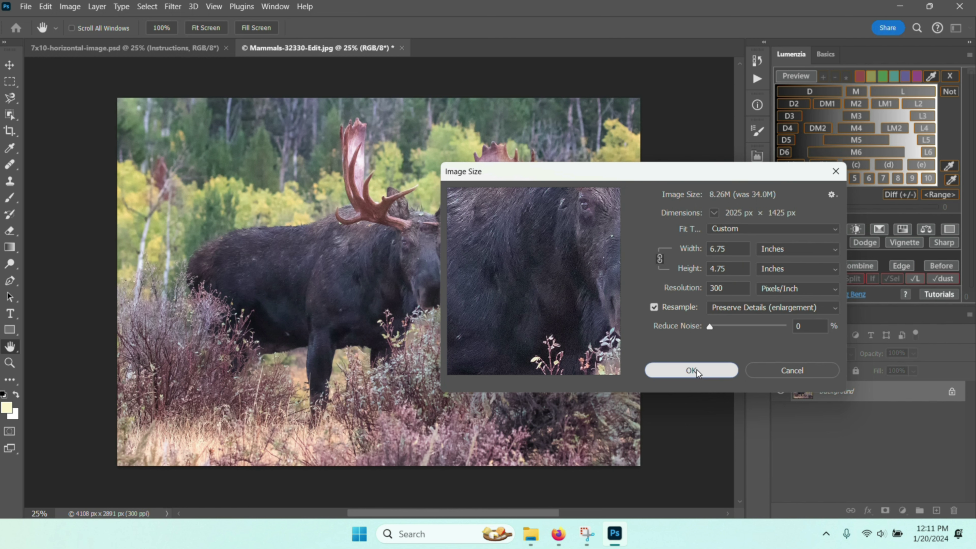
key(c)
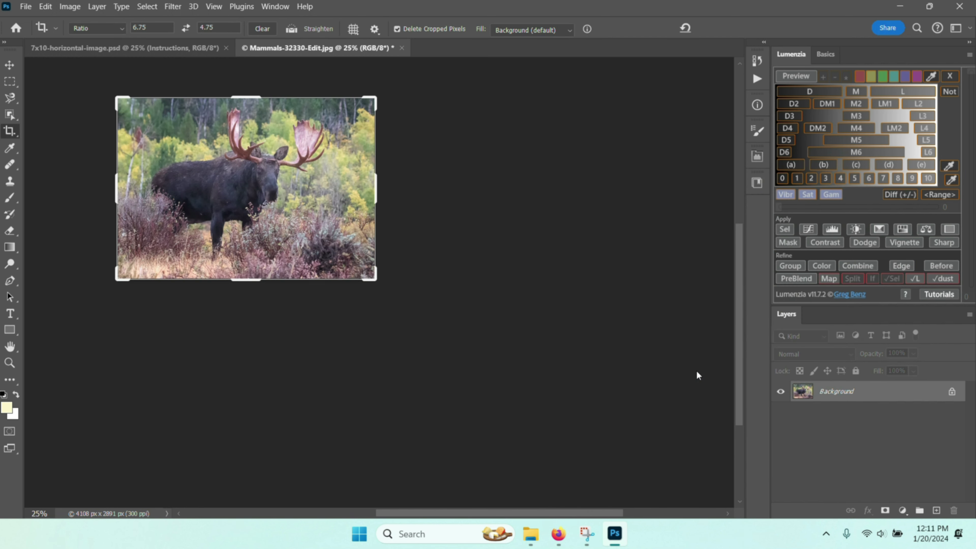
Step: Paste the moose photo into the 7x10 template, move it to the lower panel, hide Instructions
click(9, 82)
drag(105, 95, 394, 296)
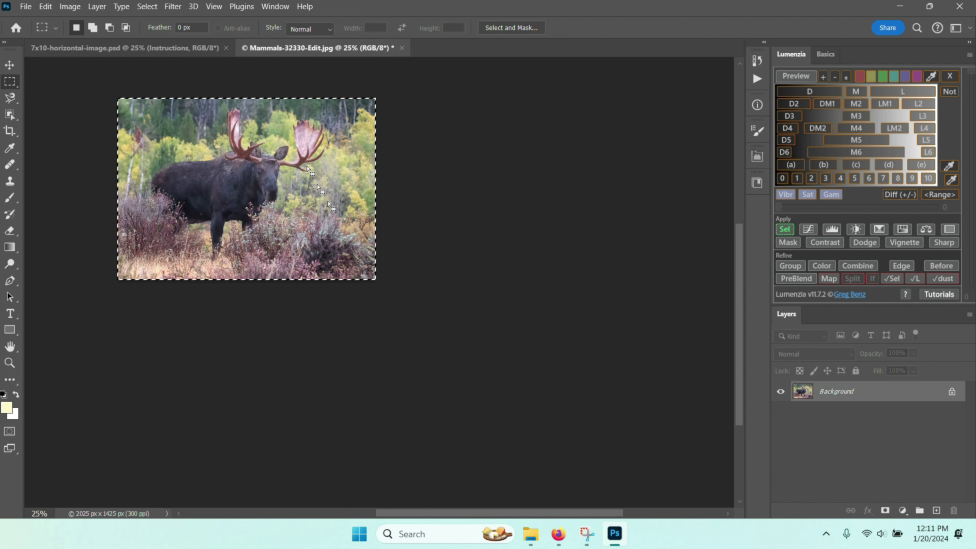
click(157, 49)
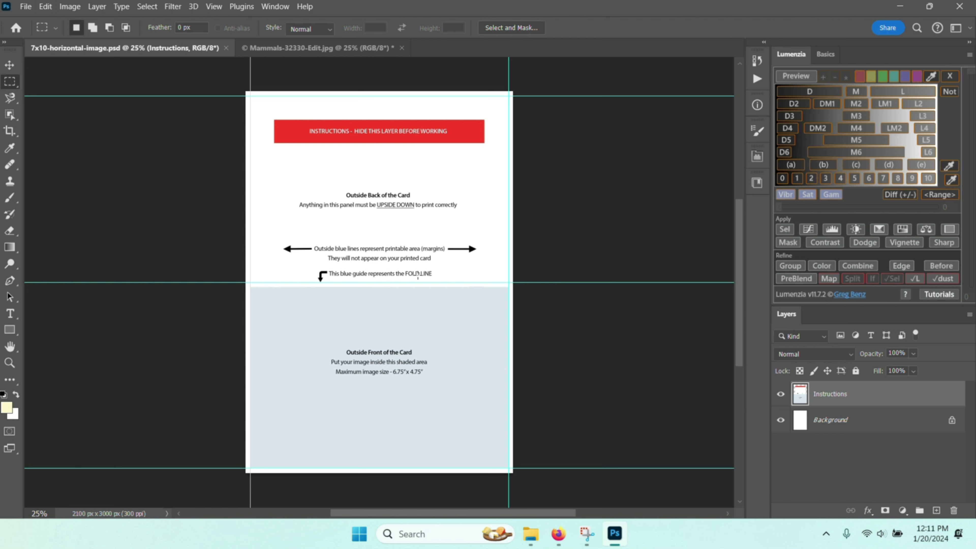
key(ctrl+v)
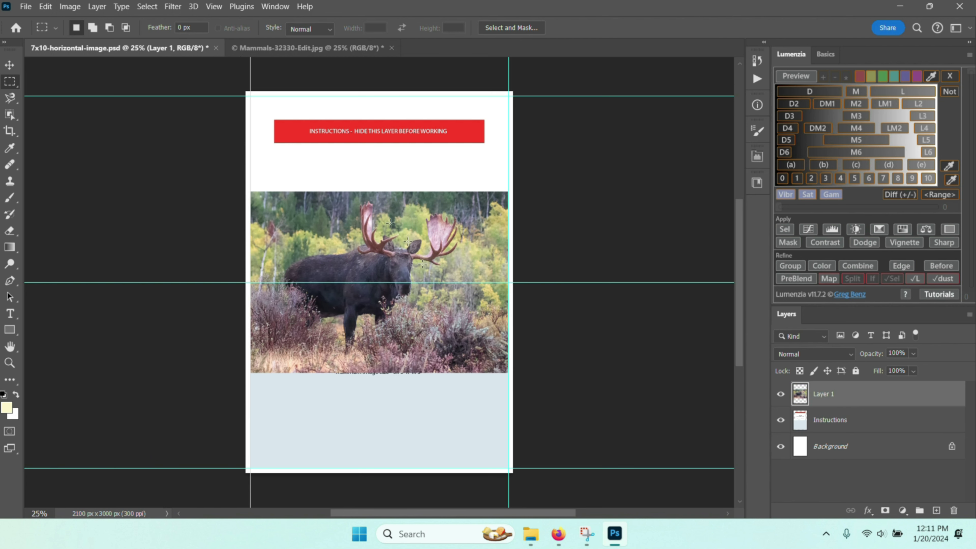
click(9, 66)
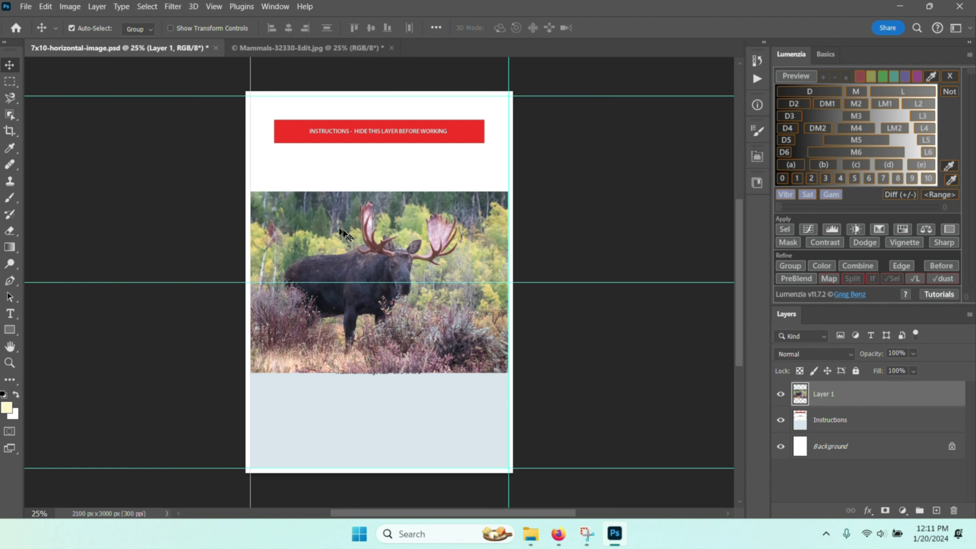
drag(352, 234, 354, 336)
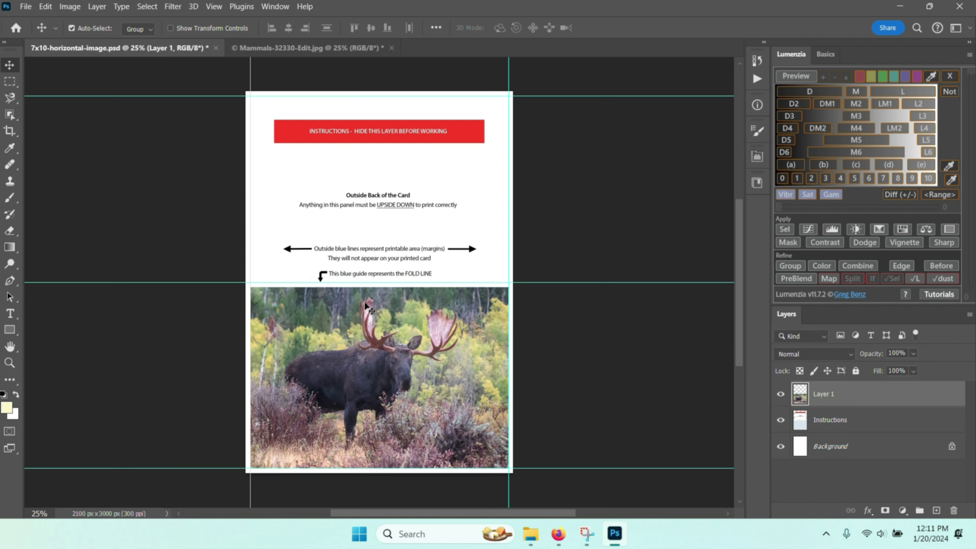
click(781, 420)
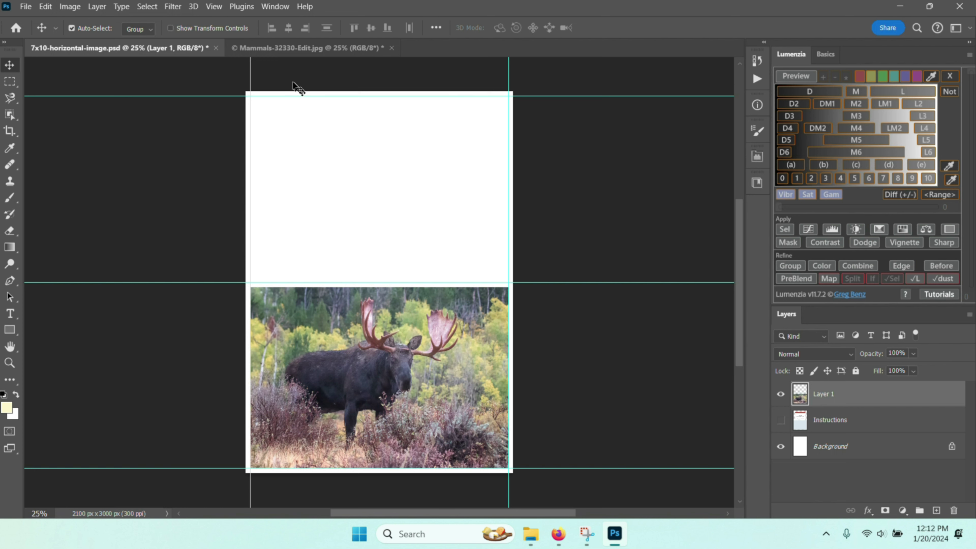
Step: Bring up the File menu to open another document
click(25, 7)
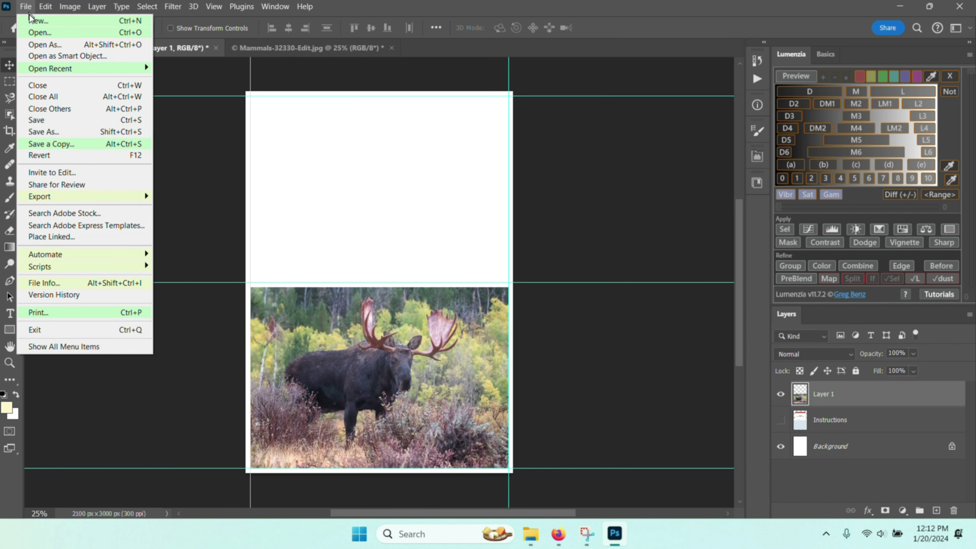
Step: Open the 7x10-horizontal-image master file of images from Printer Files > Greeting Card Files > 7x10 Card Size
click(35, 33)
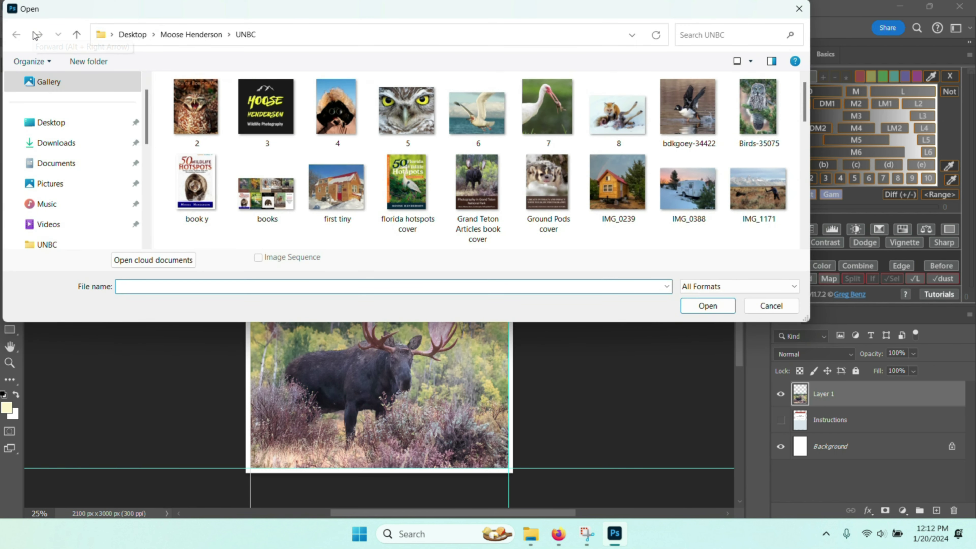
click(45, 123)
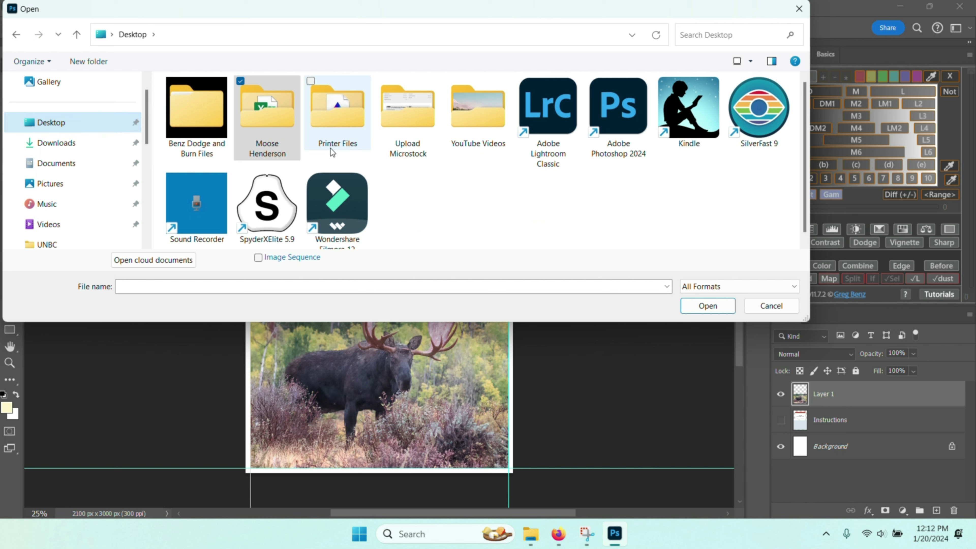
double_click(333, 119)
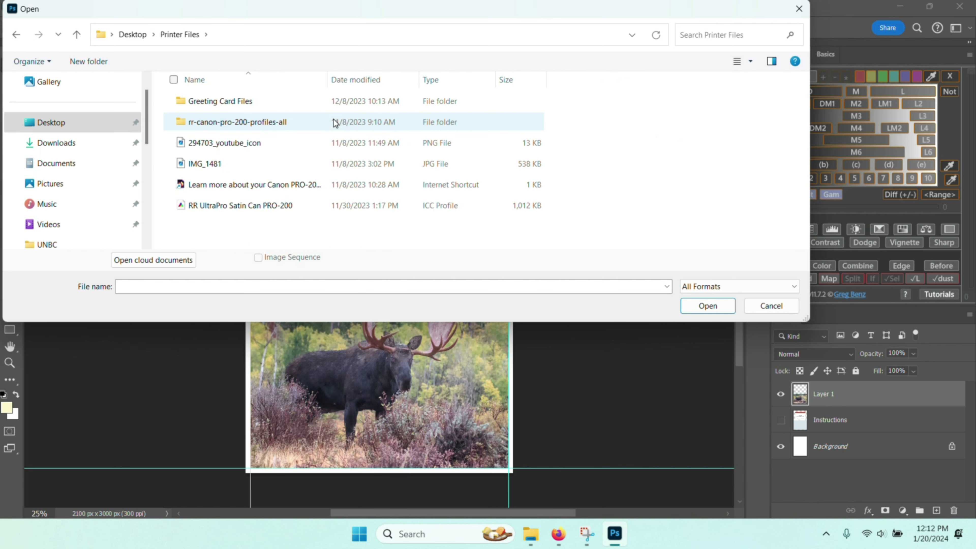
double_click(197, 101)
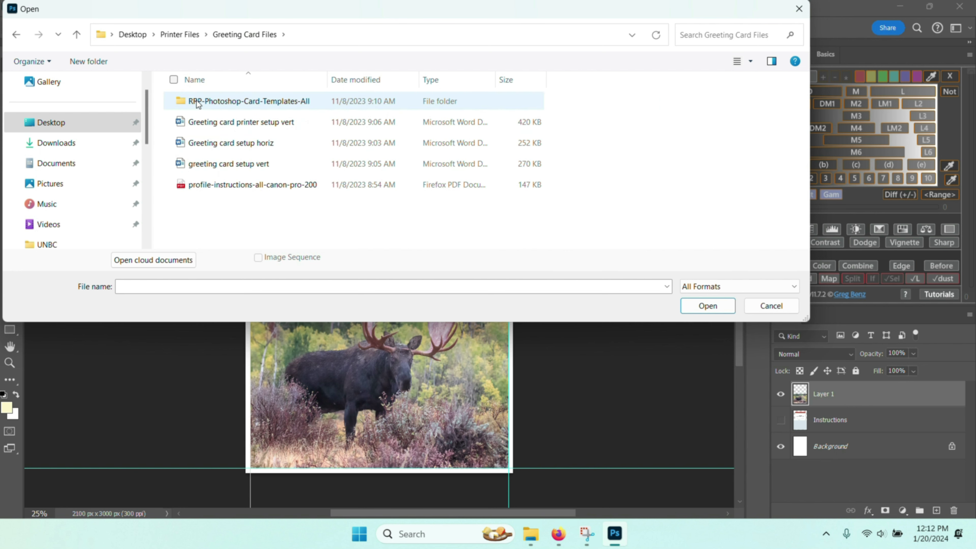
double_click(198, 102)
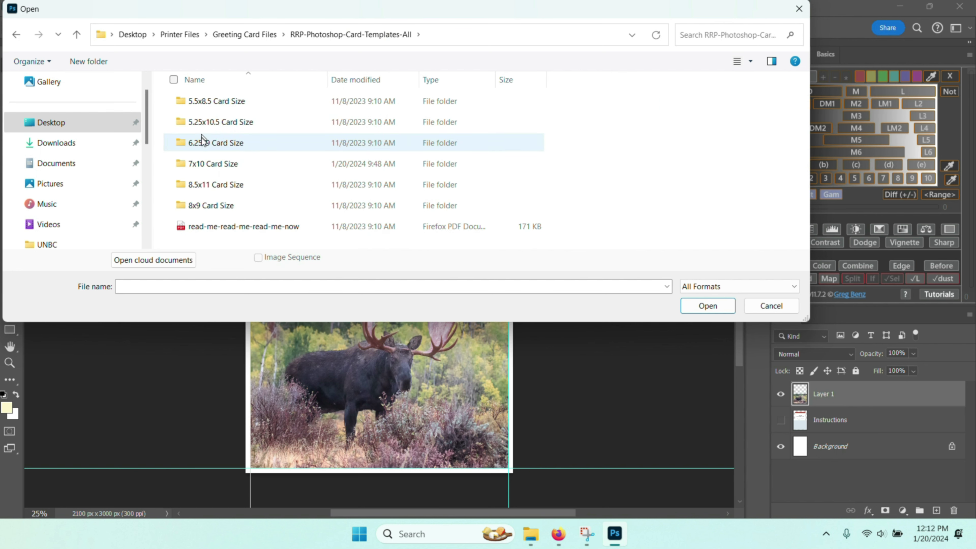
click(207, 168)
double_click(206, 167)
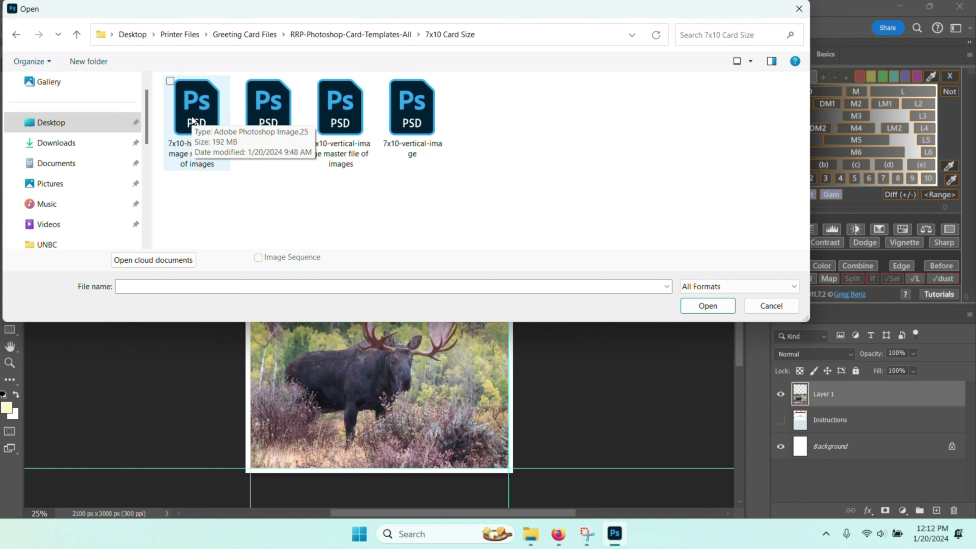
double_click(199, 121)
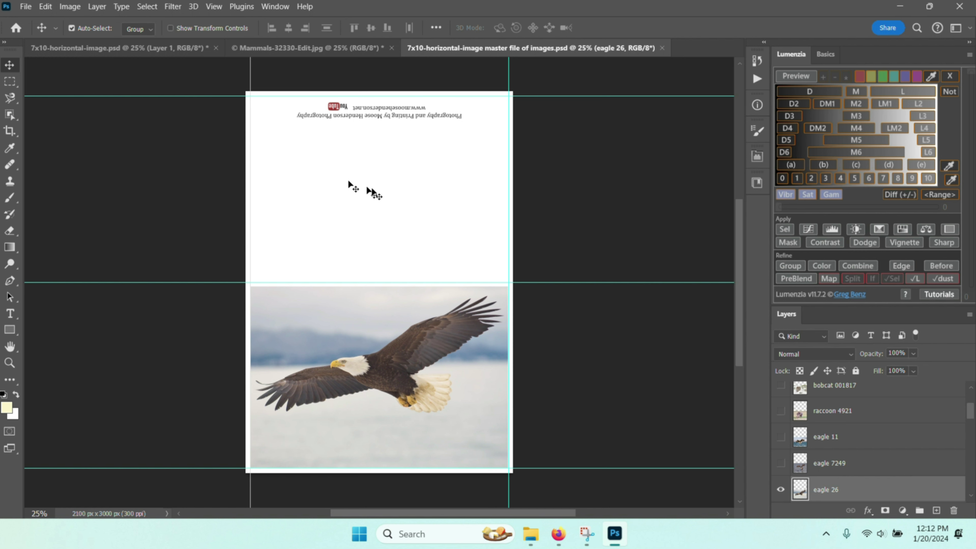
scroll(853, 444, down, 5)
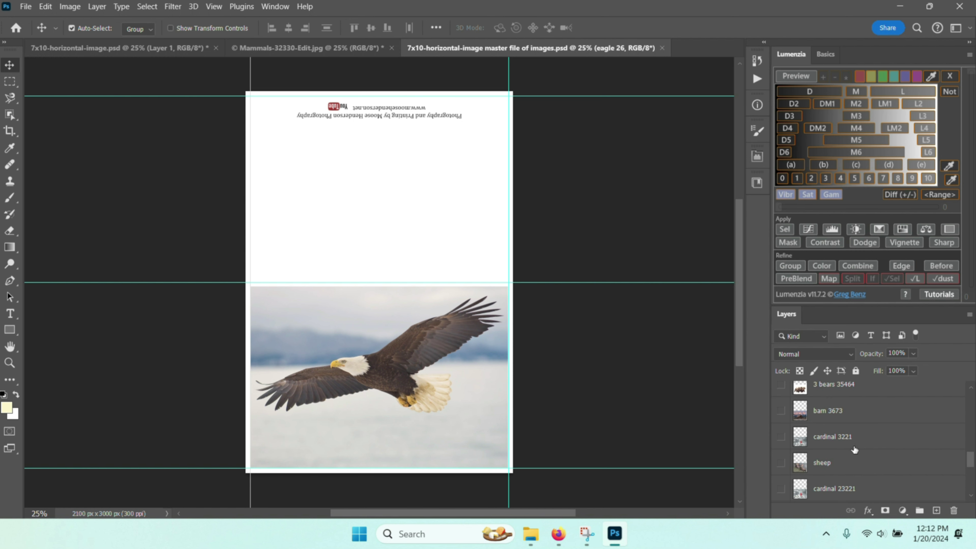
scroll(852, 444, down, 5)
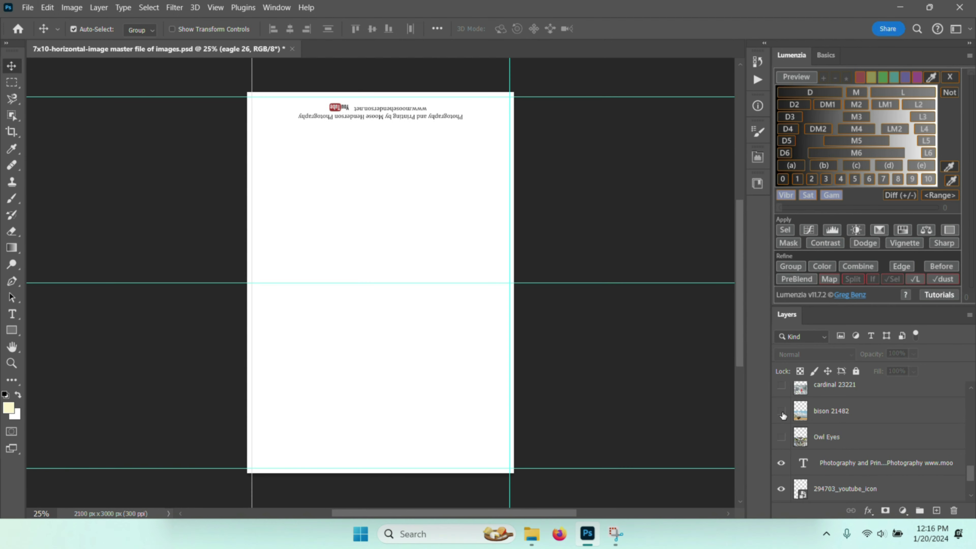
scroll(782, 410, up, 1)
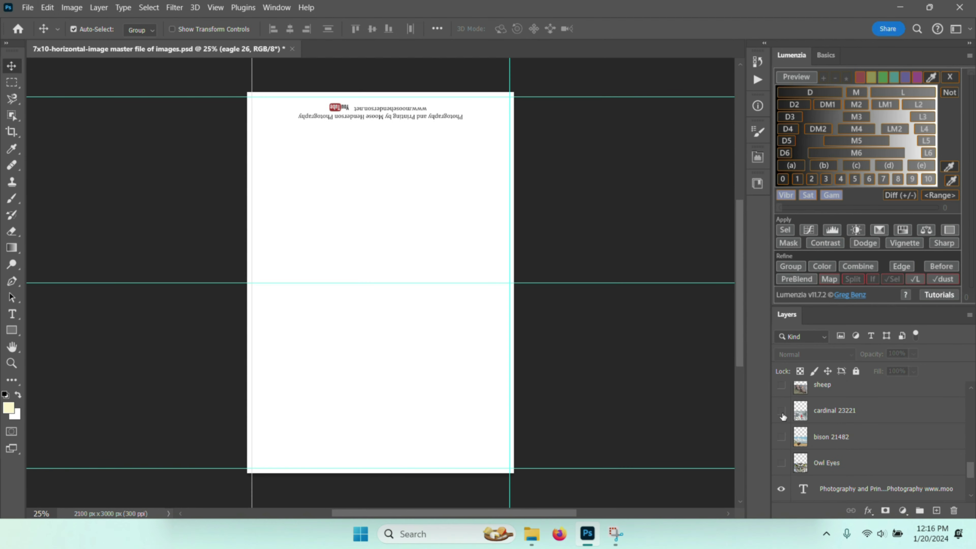
click(782, 463)
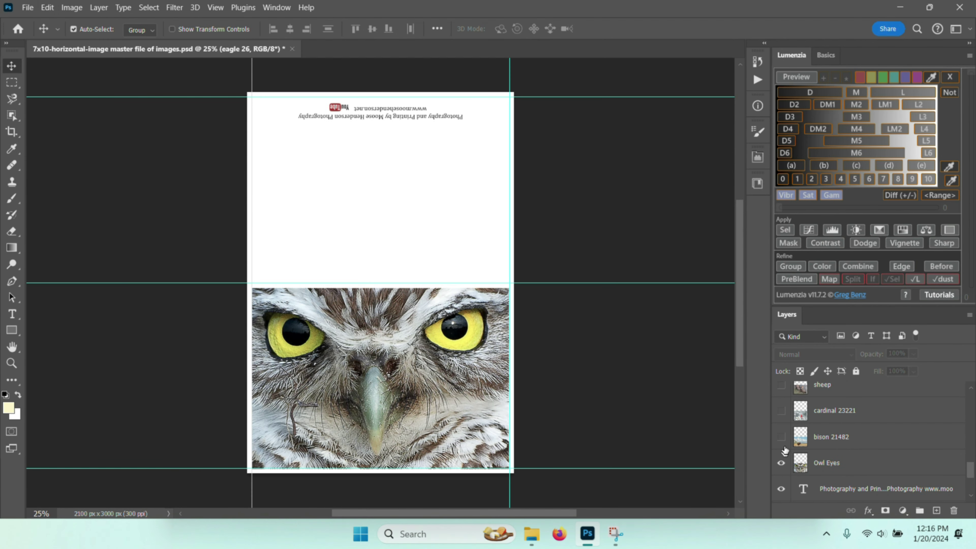
click(782, 436)
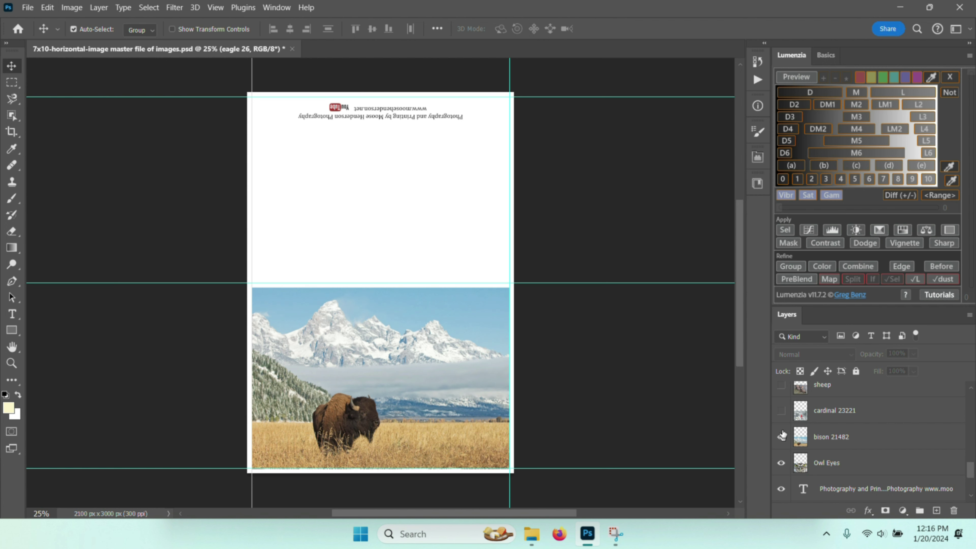
click(781, 410)
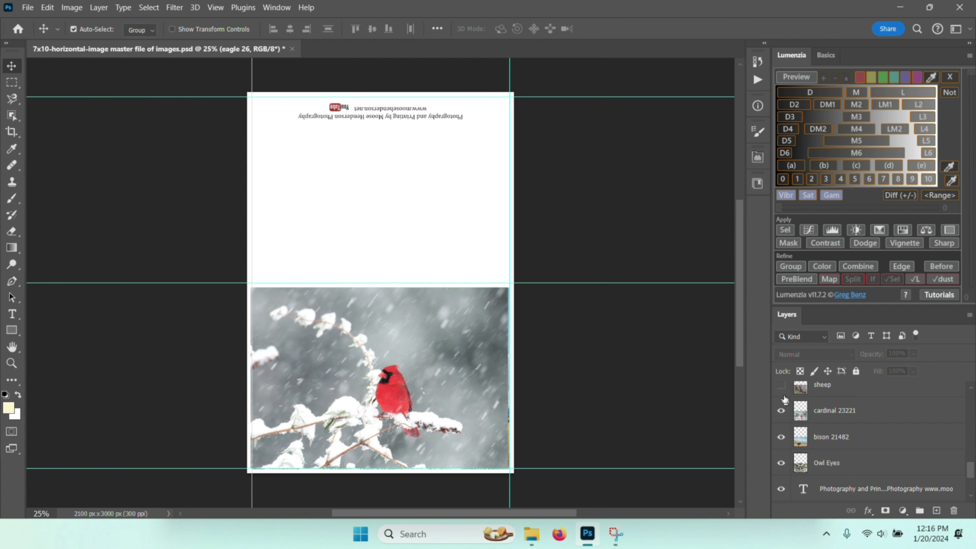
scroll(816, 404, up, 3)
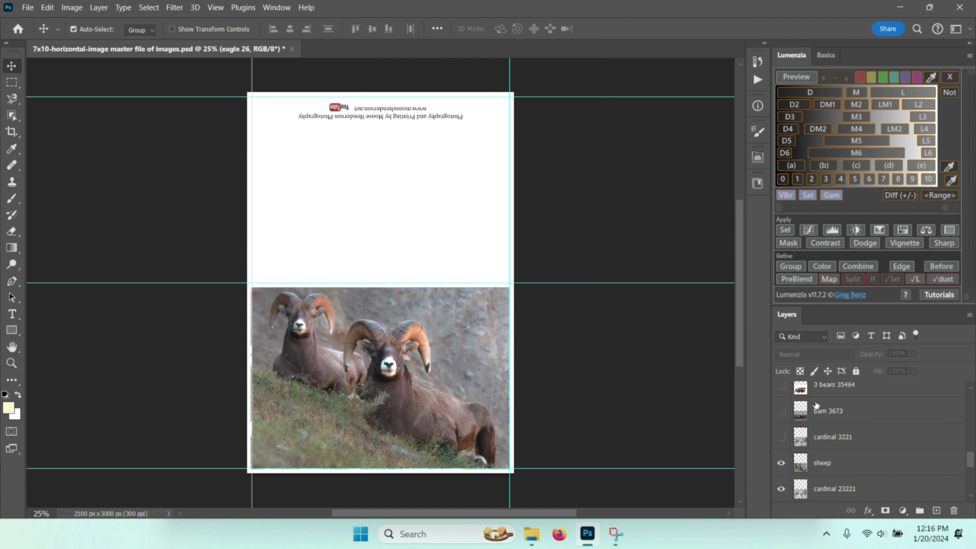
scroll(816, 404, up, 2)
scroll(816, 404, up, 1)
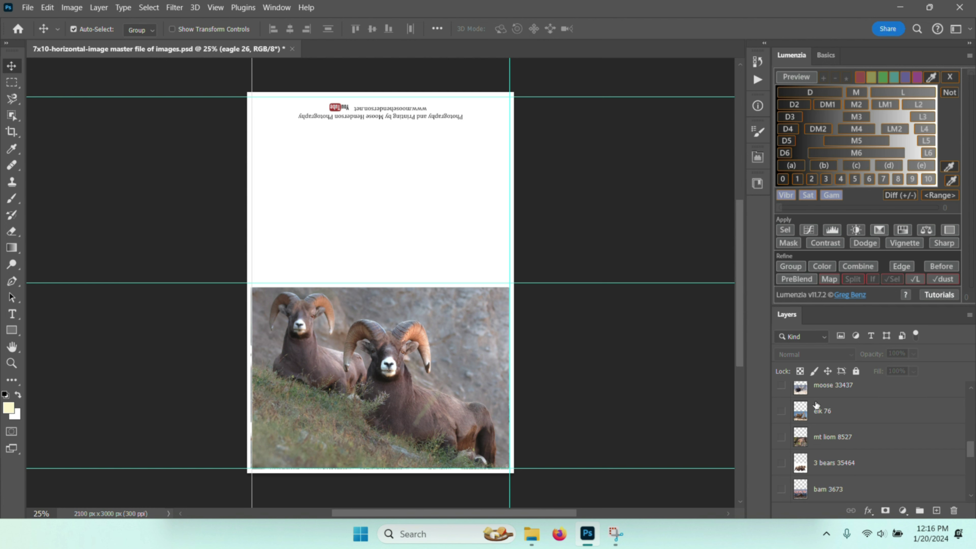
scroll(816, 403, up, 3)
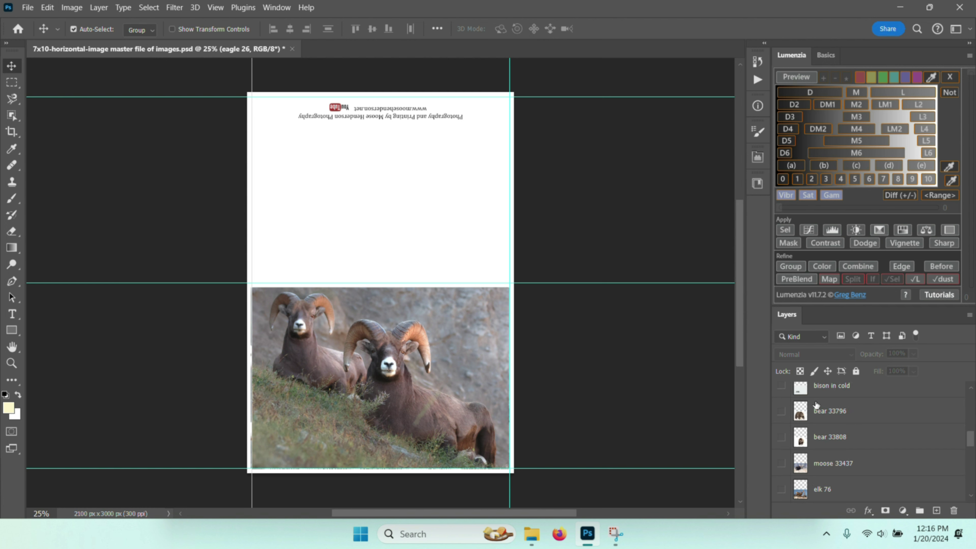
scroll(816, 404, up, 1)
scroll(816, 403, up, 3)
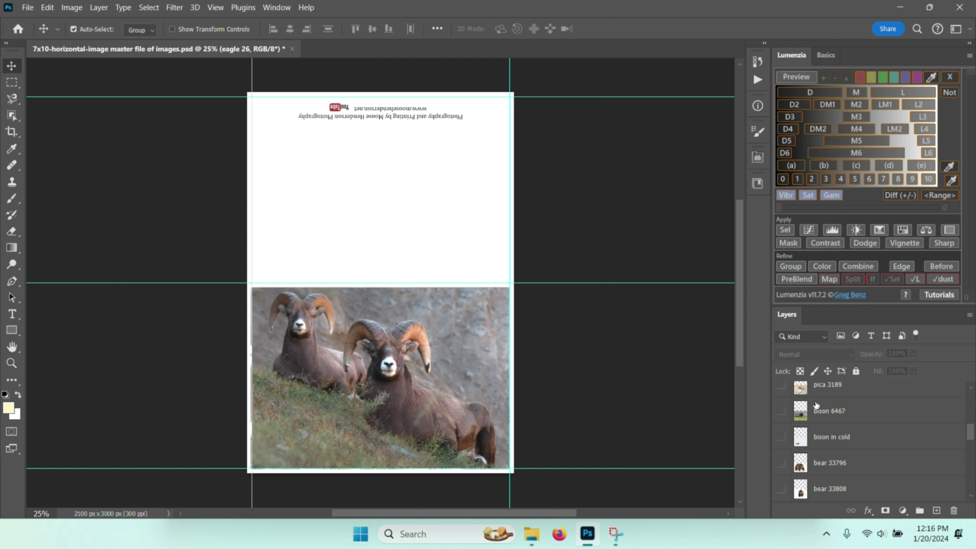
scroll(816, 404, up, 4)
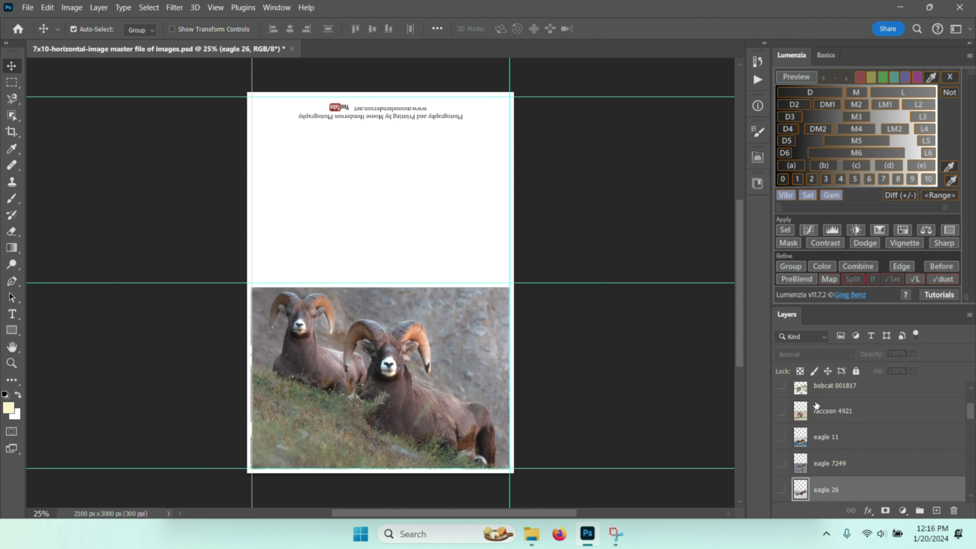
scroll(816, 403, up, 2)
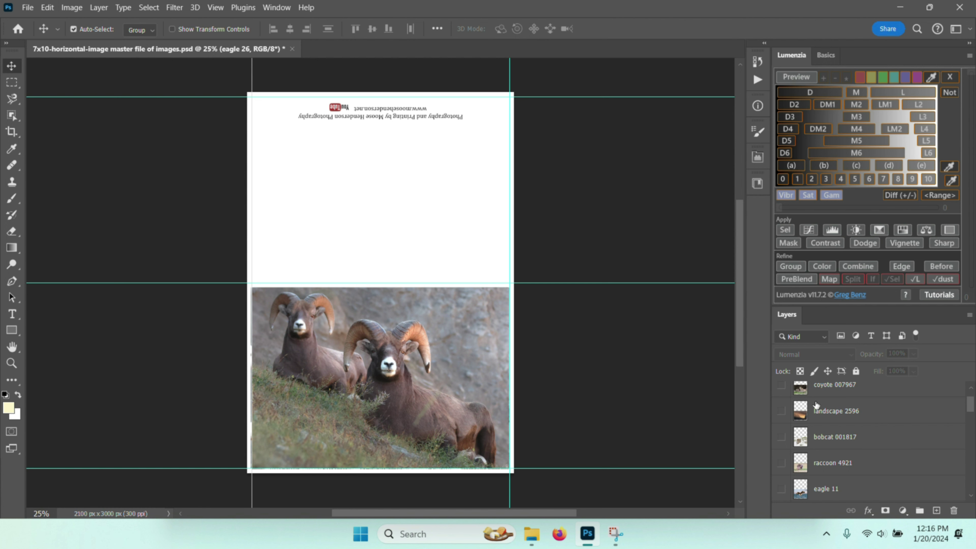
scroll(787, 440, up, 1)
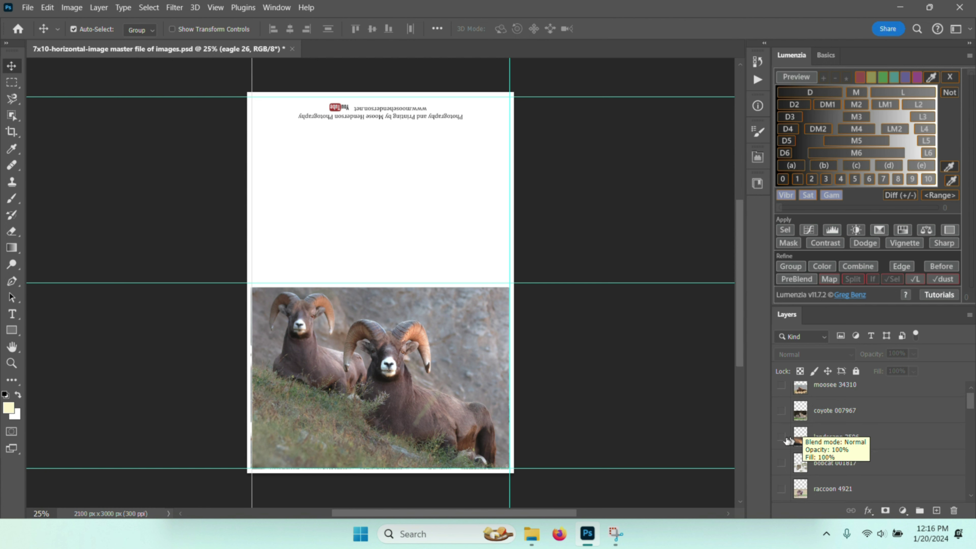
click(781, 438)
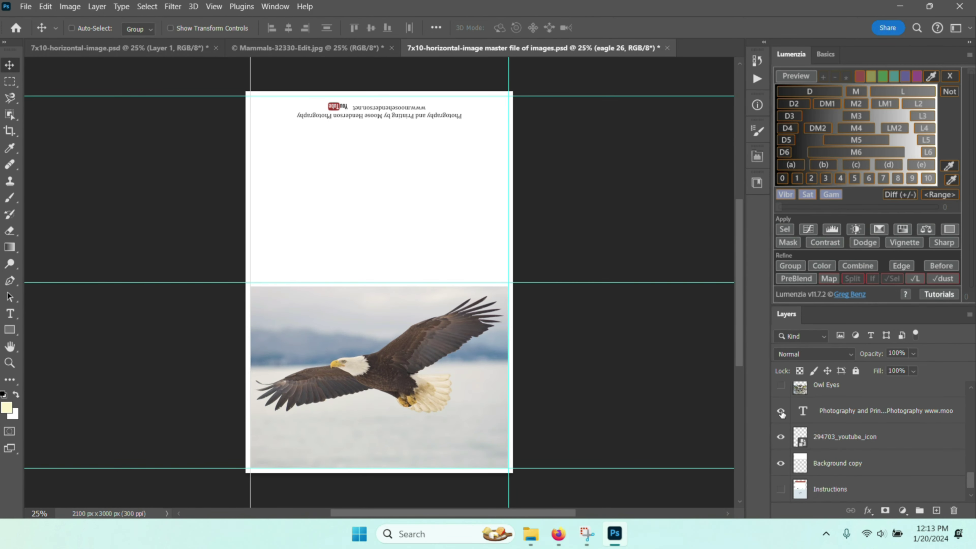
Step: Print the eagle master card on the Canon PRO-200 with the RR Pecos Gloss Can PRO-200 profile
key(ctrl+p)
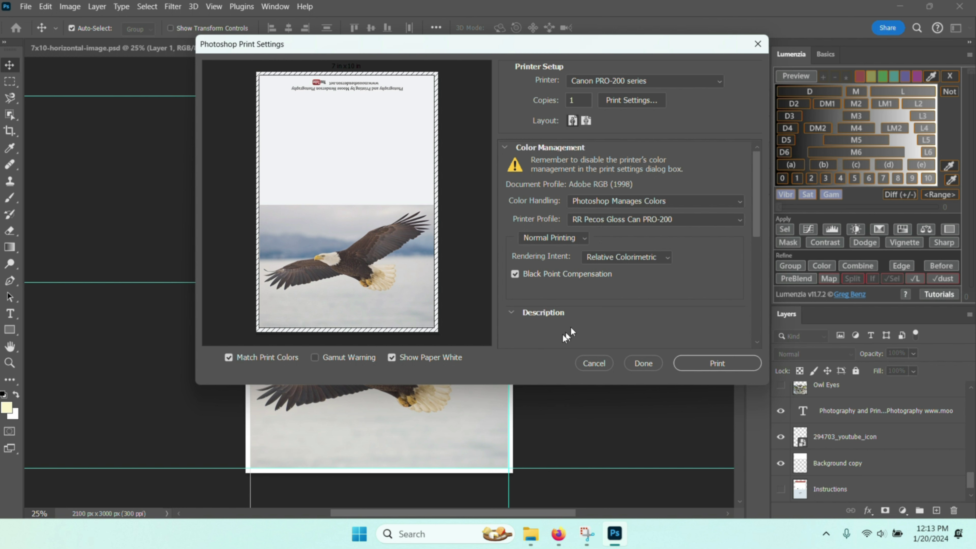
click(717, 364)
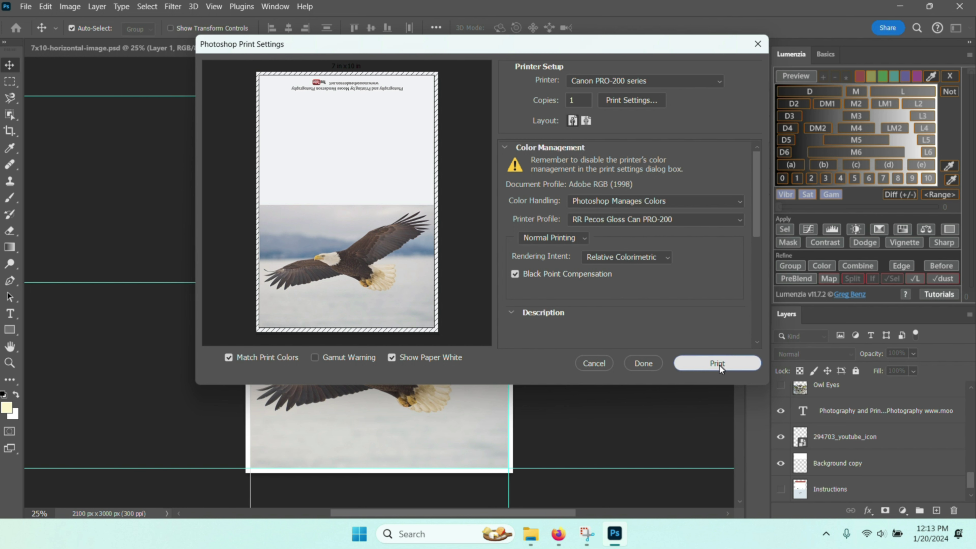